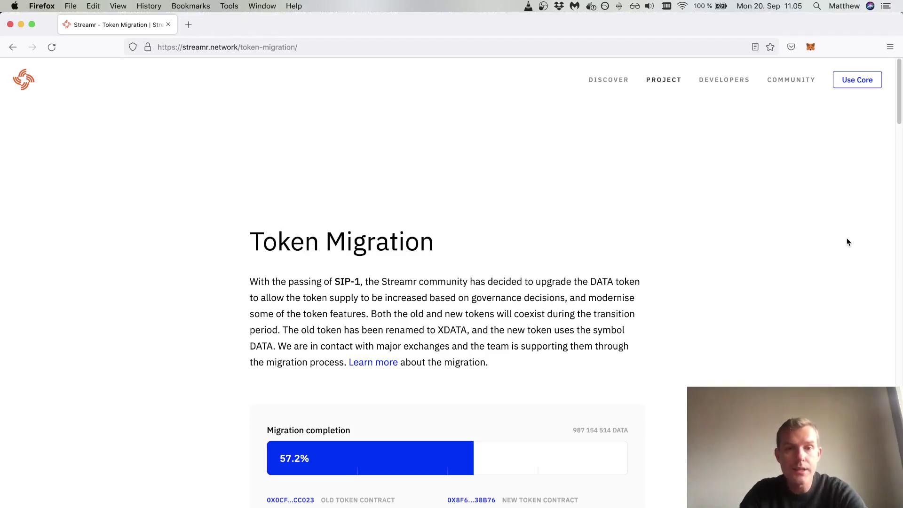
# Scroll back to the top of the Streamr page and select its web address.
pyautogui.scroll(-3, 848, 242)
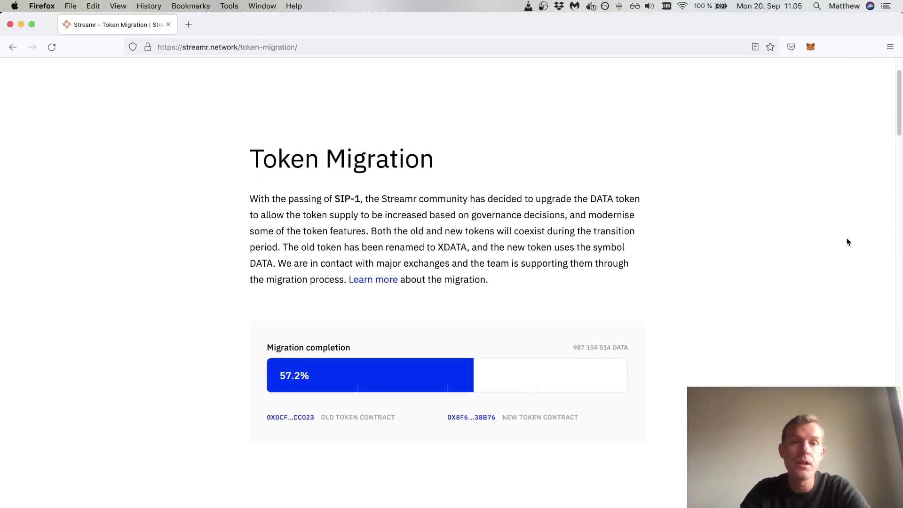
pyautogui.scroll(1, 848, 243)
pyautogui.scroll(2, 848, 242)
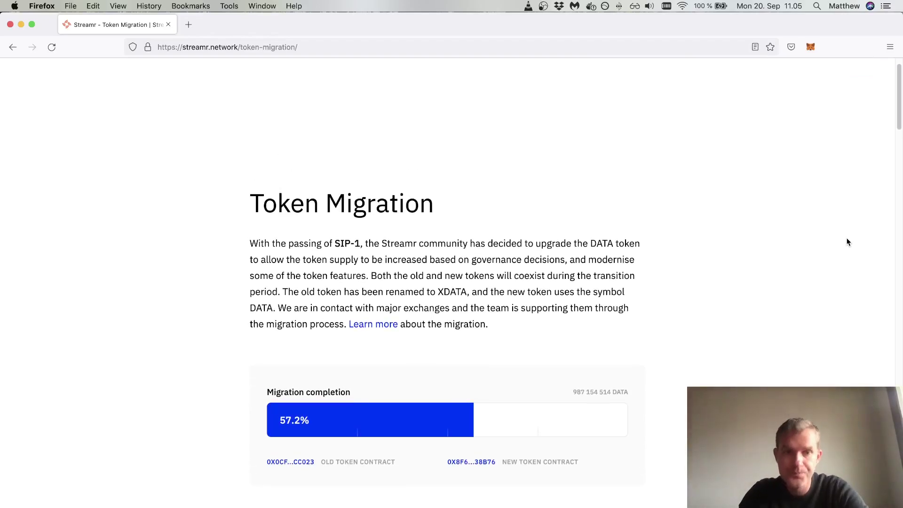
pyautogui.scroll(2, 848, 242)
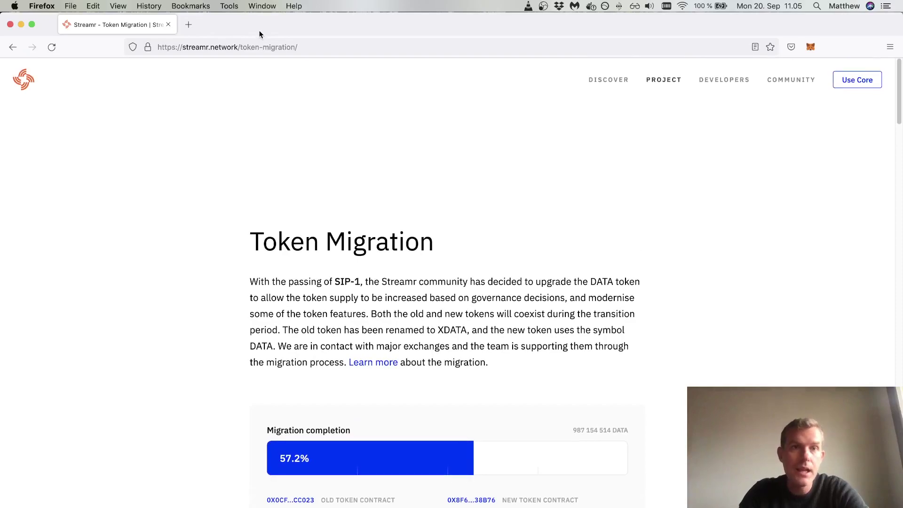
pyautogui.click(203, 45)
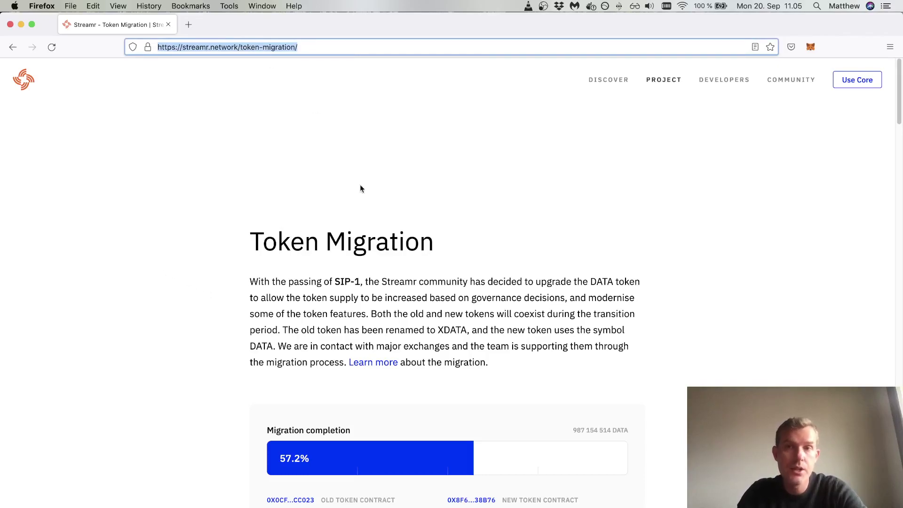
pyautogui.moveTo(665, 82)
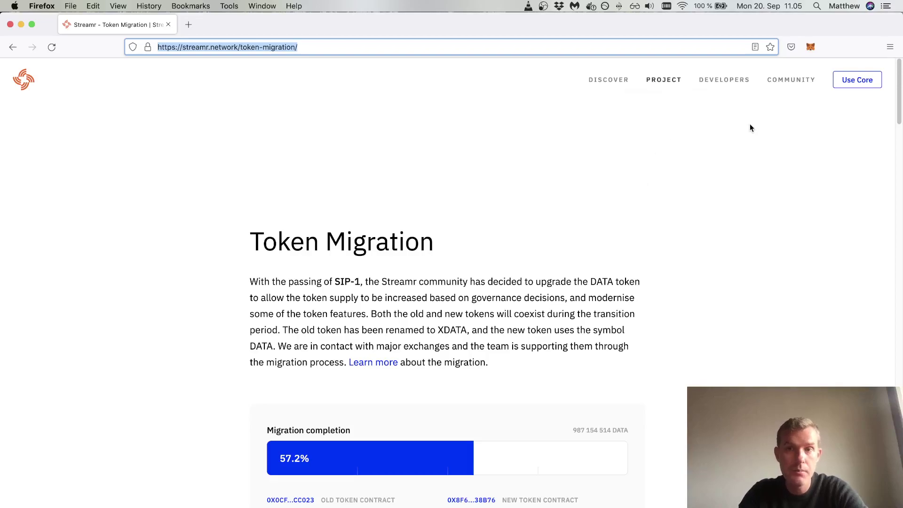
# Scroll down to Migrate now and untick, then re-tick, the terms and conditions checkbox.
pyautogui.scroll(-1, 751, 127)
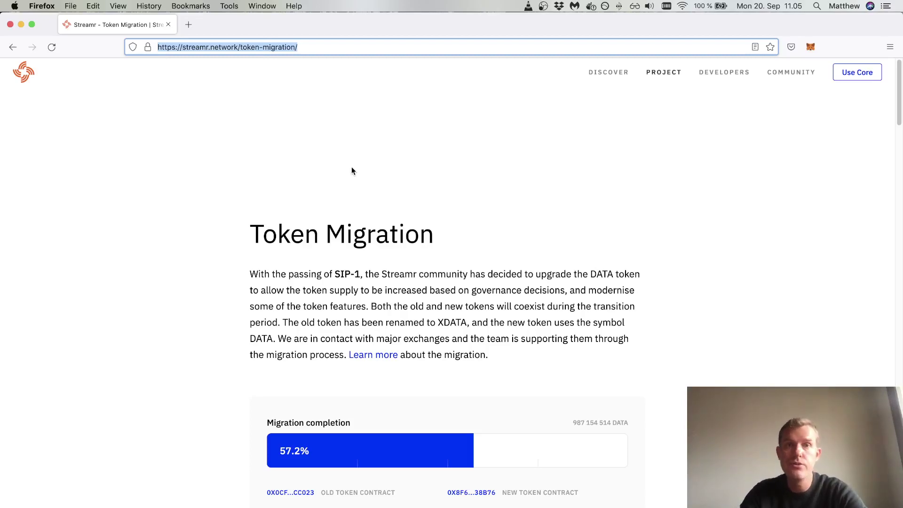
pyautogui.scroll(-1, 793, 301)
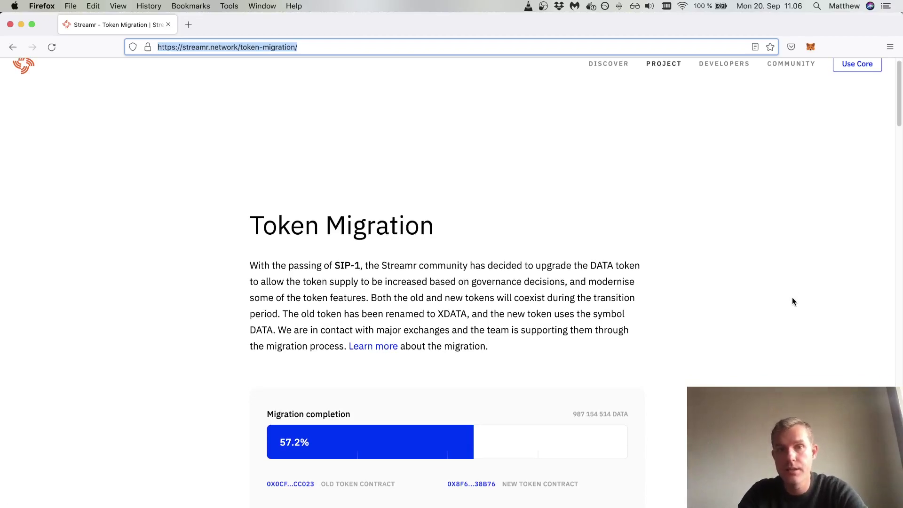
pyautogui.scroll(-1, 794, 302)
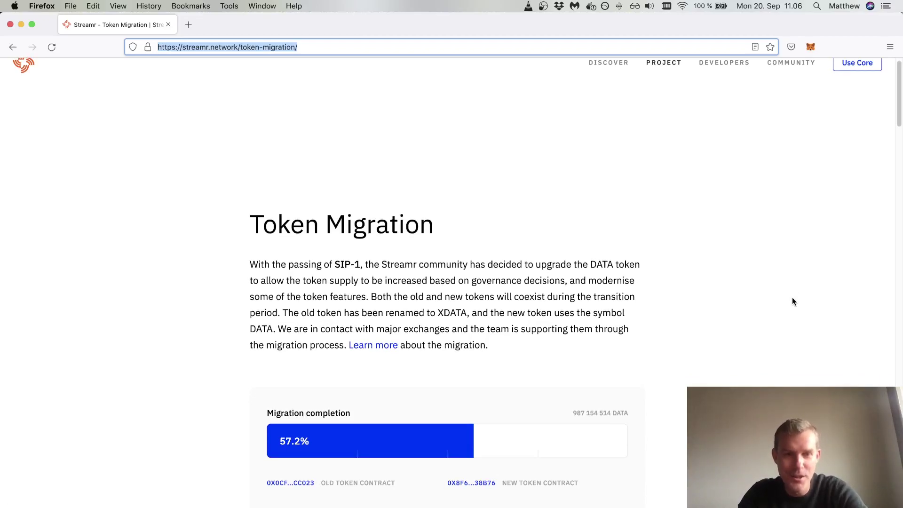
pyautogui.scroll(-1, 793, 302)
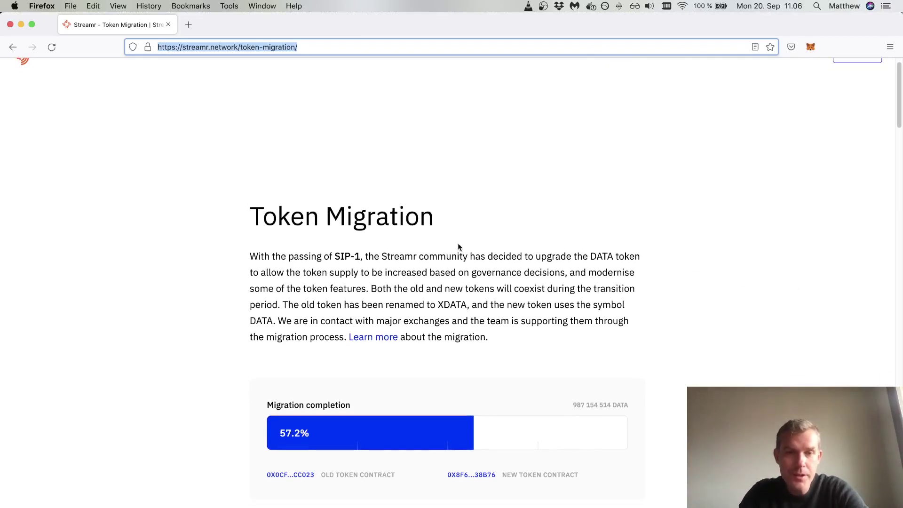
pyautogui.scroll(-4, 502, 452)
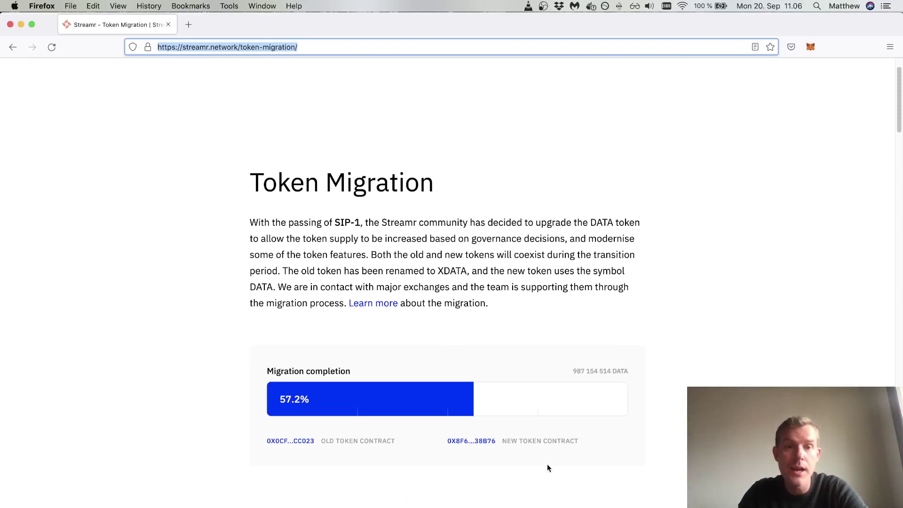
pyautogui.scroll(-2, 445, 282)
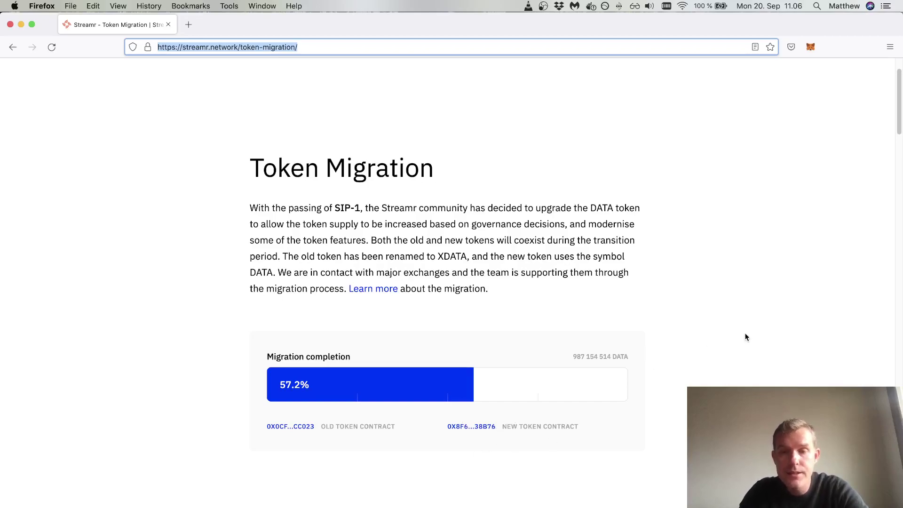
pyautogui.scroll(-3, 744, 334)
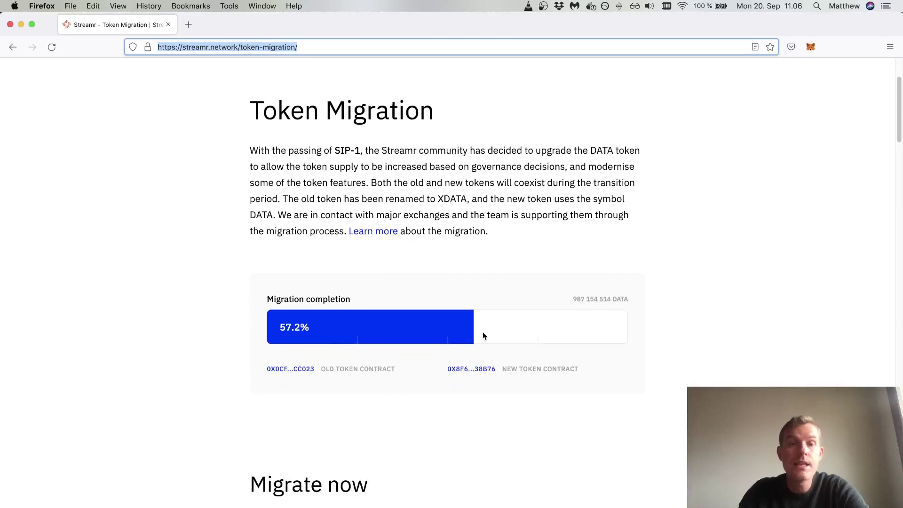
pyautogui.scroll(-5, 789, 355)
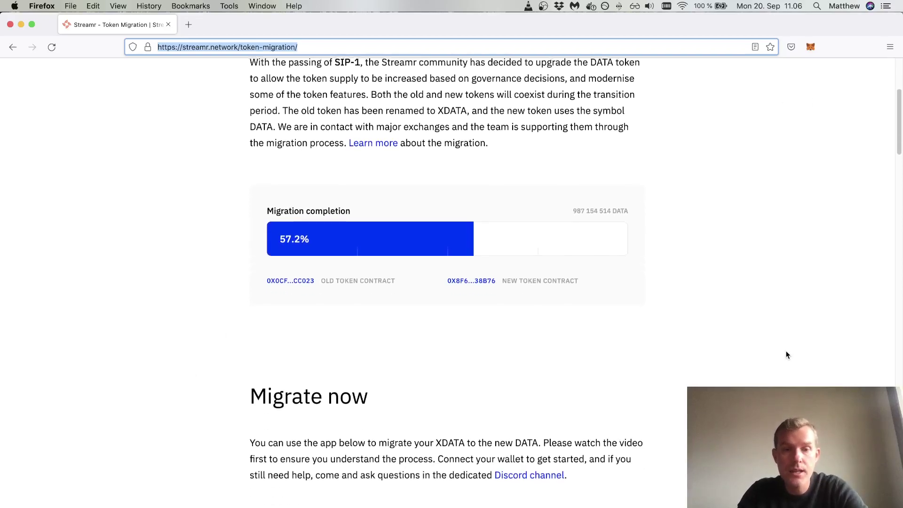
pyautogui.scroll(-20, 786, 355)
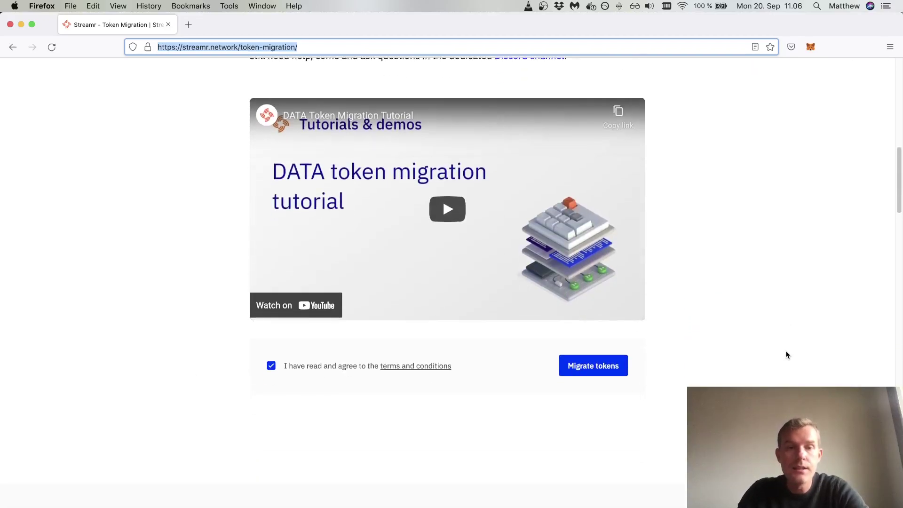
pyautogui.scroll(-2, 485, 254)
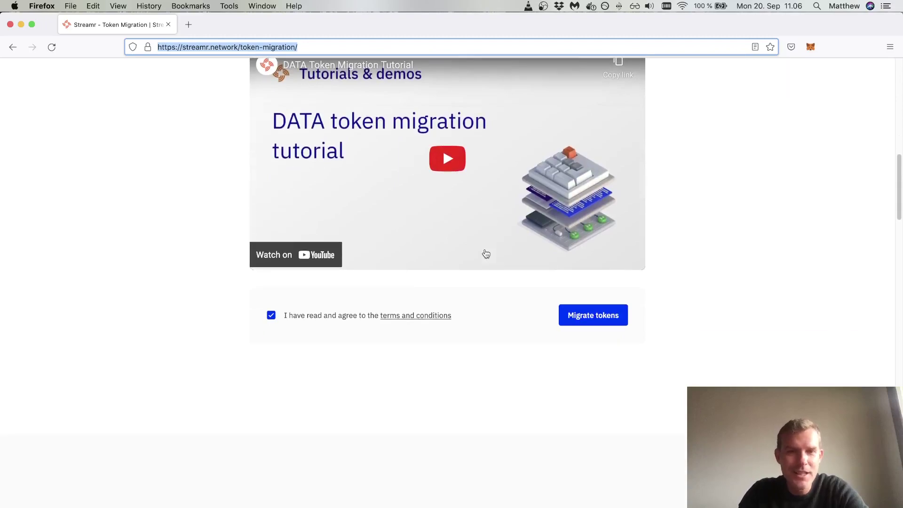
pyautogui.scroll(5, 486, 255)
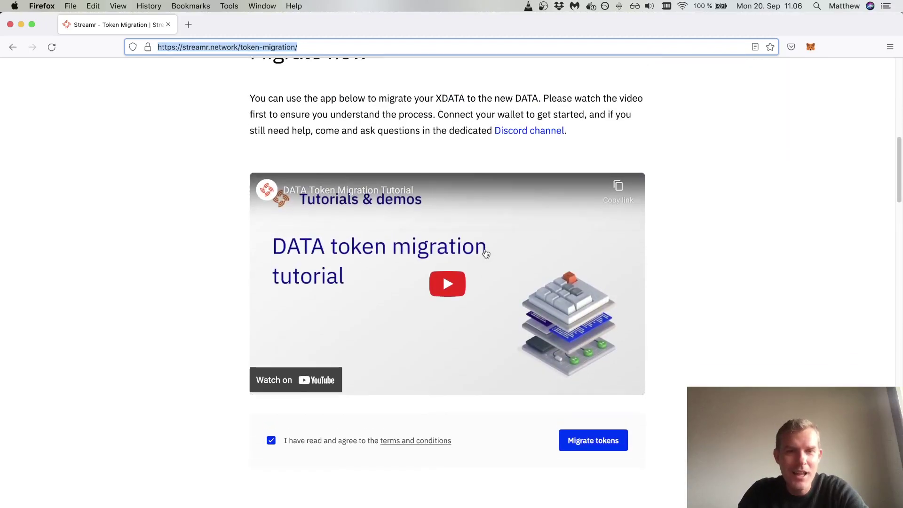
pyautogui.click(303, 448)
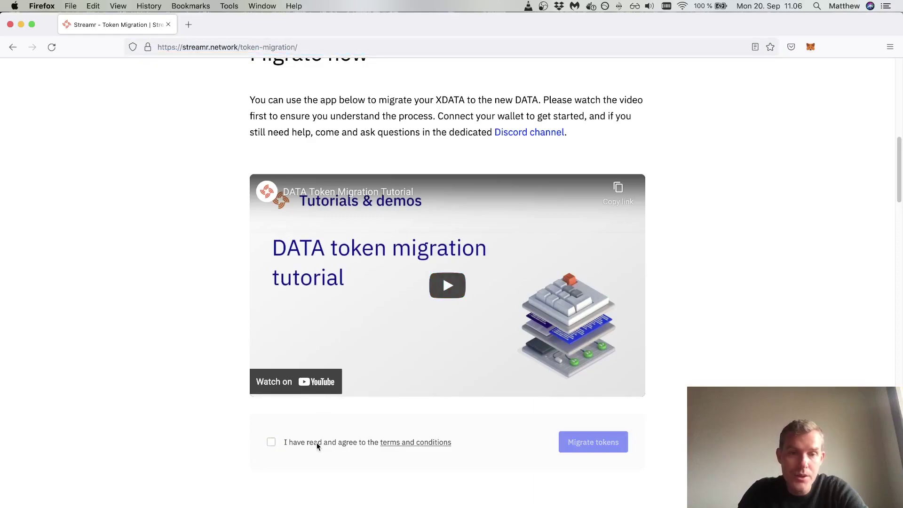
pyautogui.click(317, 446)
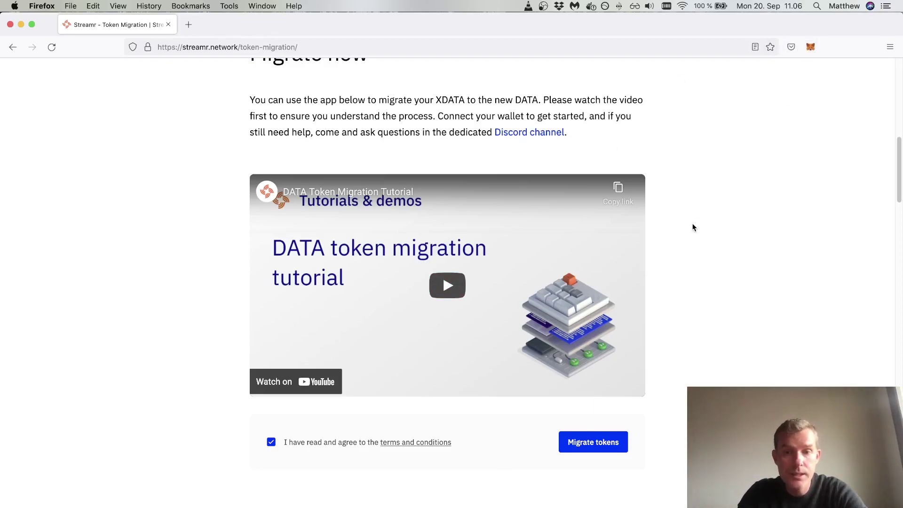
pyautogui.press('super+Tab')
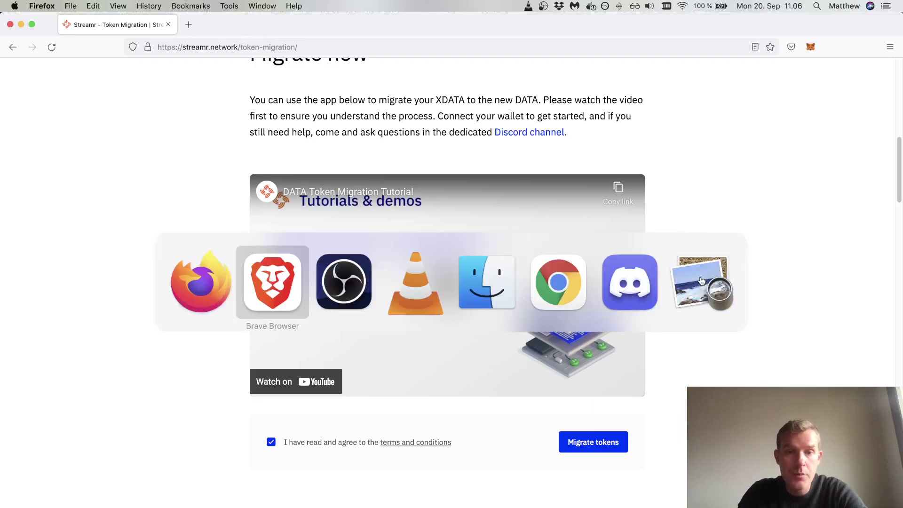
pyautogui.scroll(1, 701, 281)
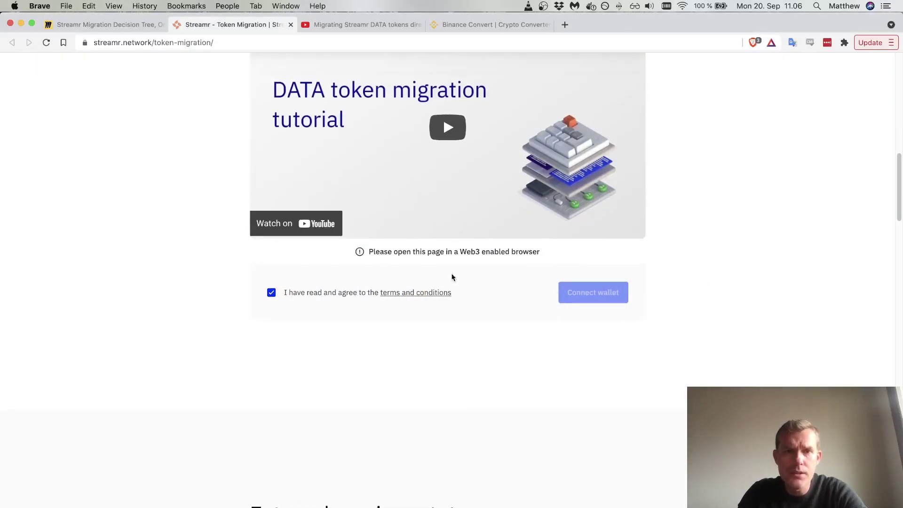
pyautogui.tripleClick(483, 255)
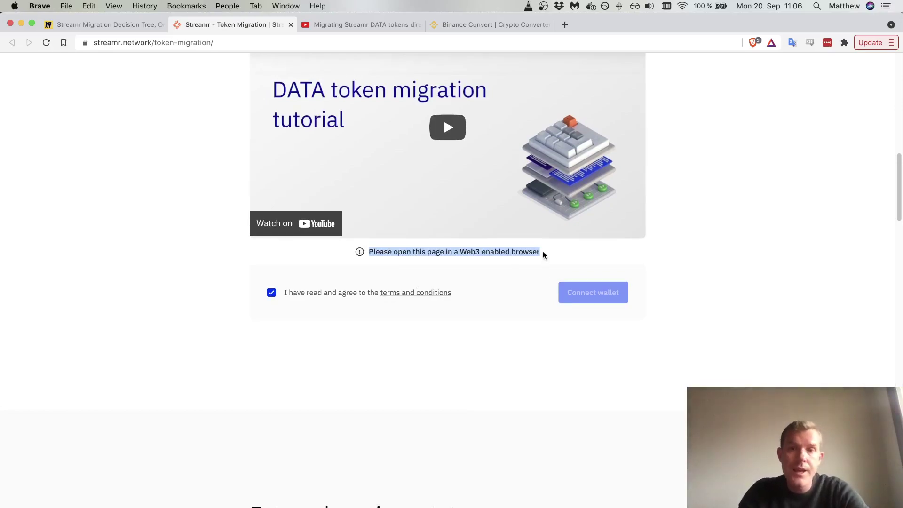
pyautogui.click(532, 258)
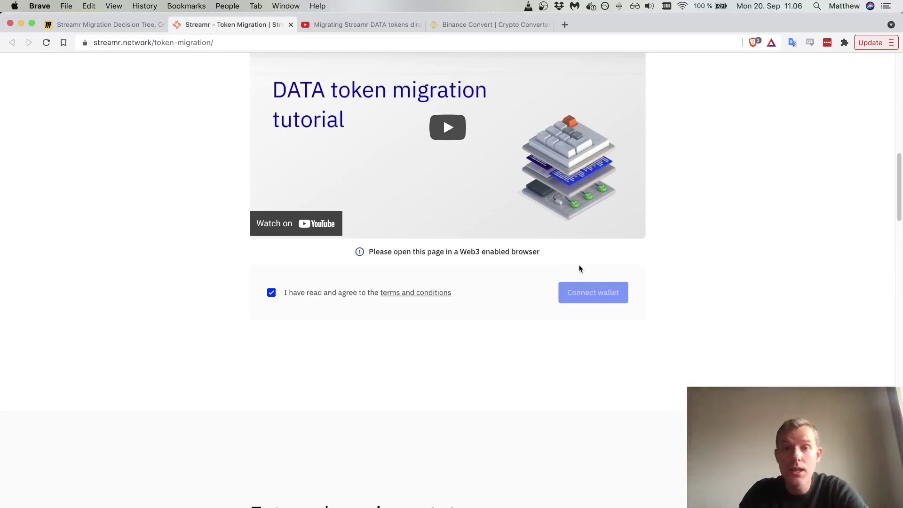
pyautogui.press('super+Tab')
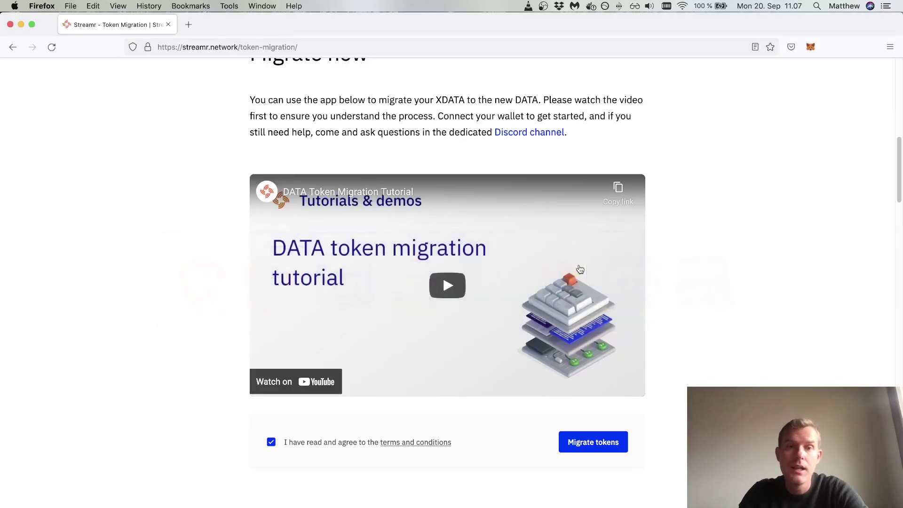
# Open the token migration app and check the ETH balance in the MetaMask wallet.
pyautogui.scroll(-2, 750, 309)
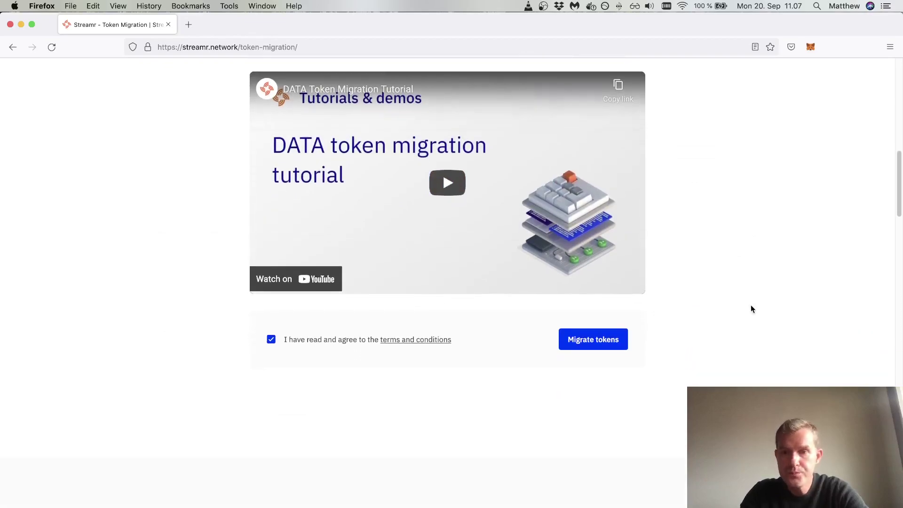
pyautogui.click(609, 350)
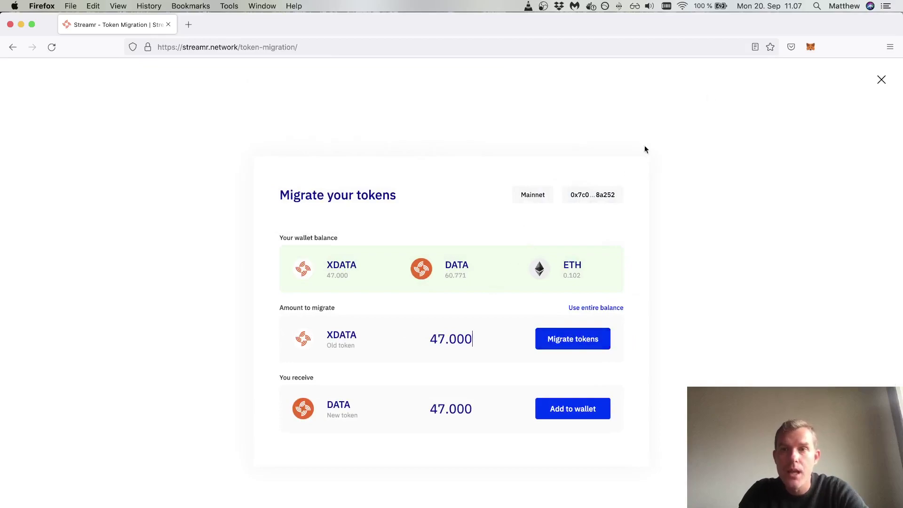
pyautogui.click(811, 51)
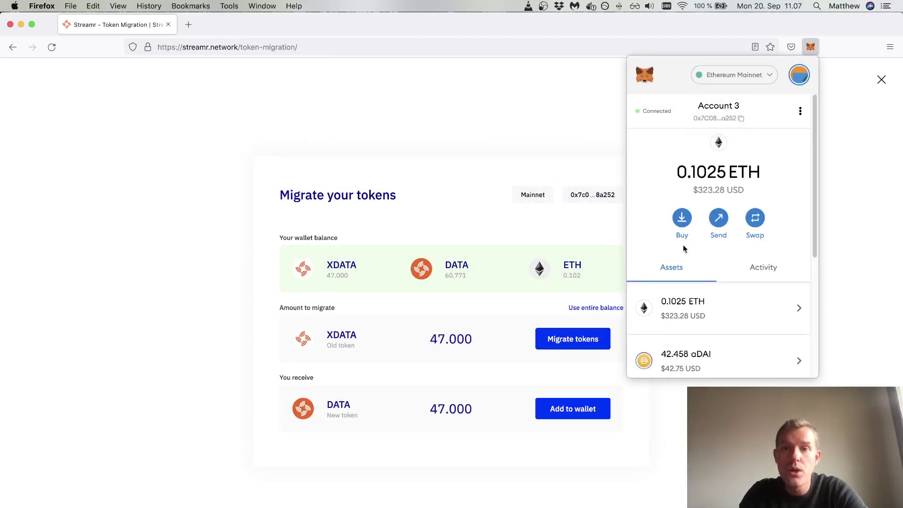
pyautogui.scroll(-5, 704, 325)
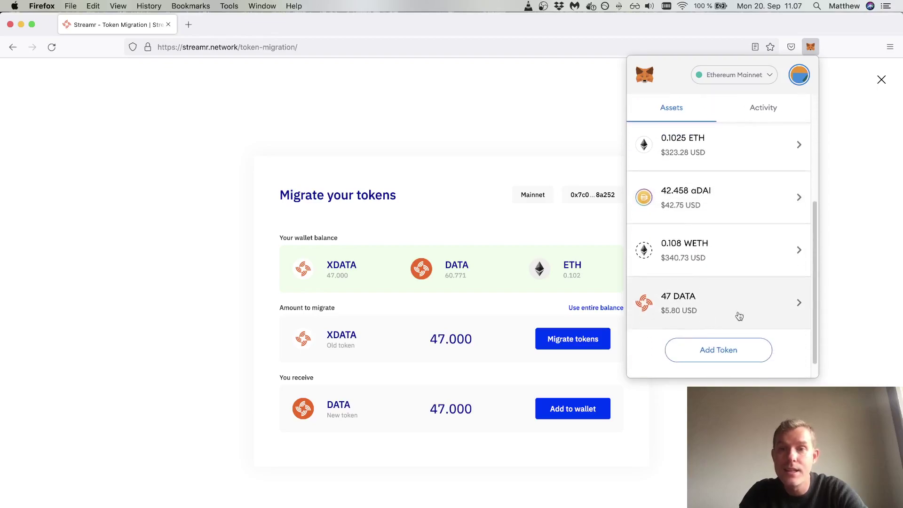
pyautogui.click(489, 244)
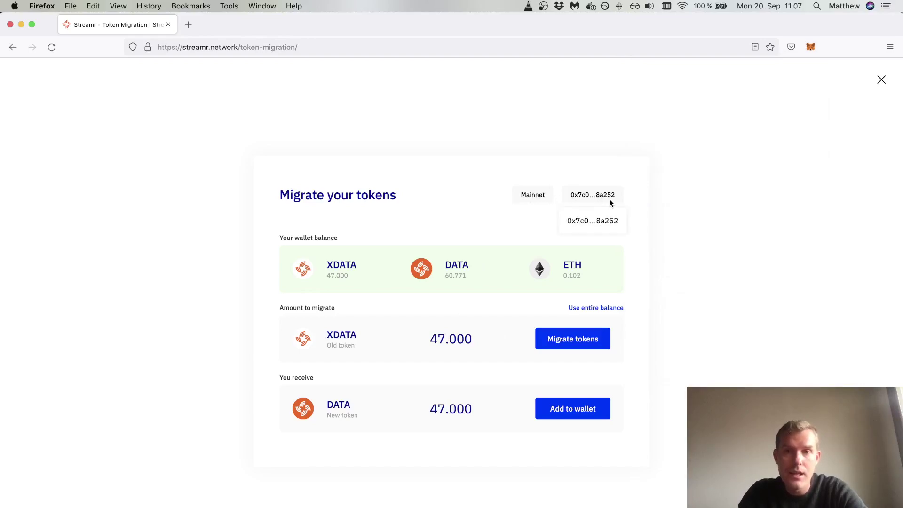
pyautogui.doubleClick(572, 266)
pyautogui.doubleClick(571, 276)
pyautogui.click(461, 243)
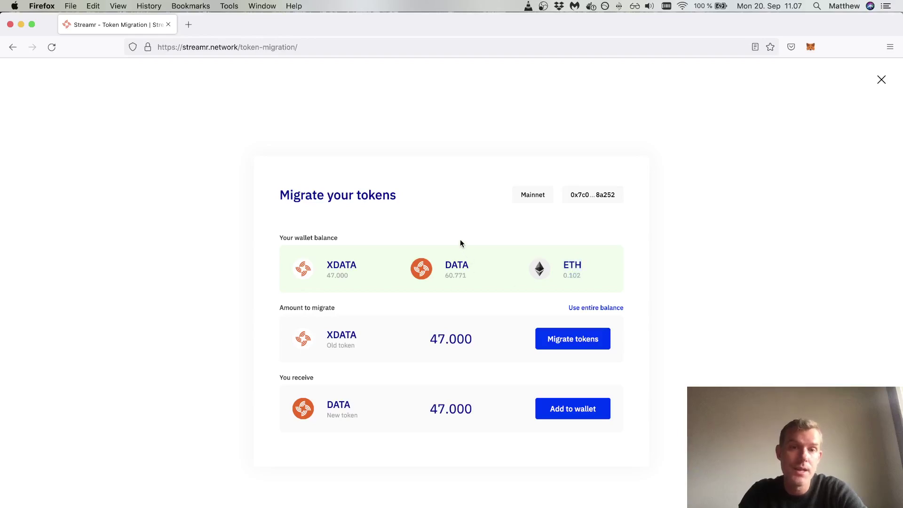
# Replace the 47.000 XDATA migration amount with 2.
pyautogui.doubleClick(448, 342)
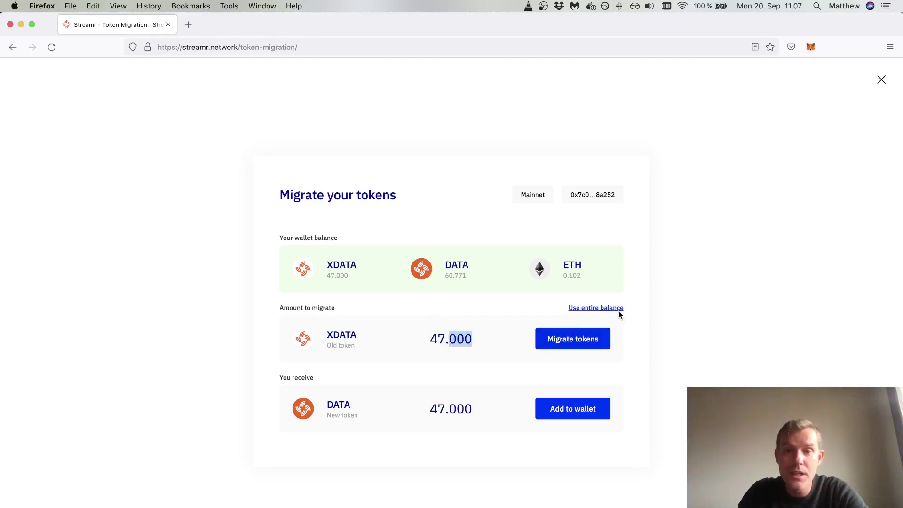
pyautogui.tripleClick(467, 346)
pyautogui.write('2')
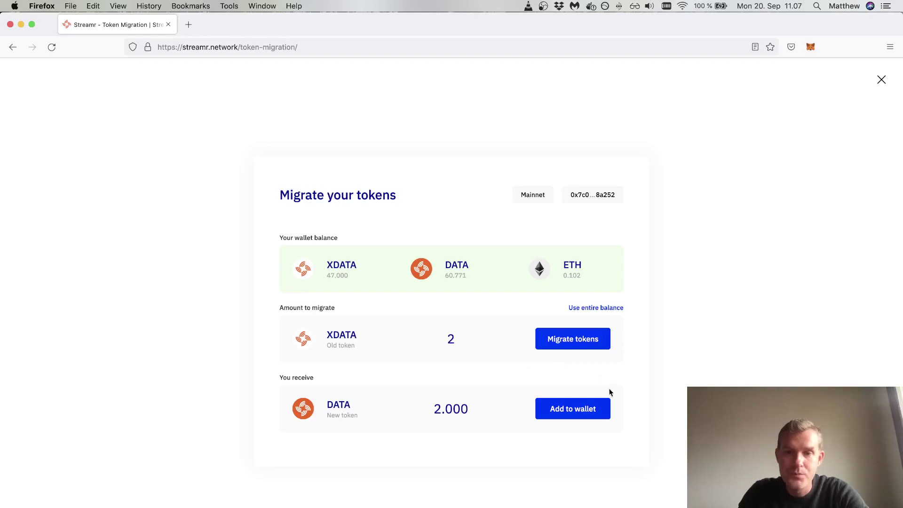
# Add the new DATA token to MetaMask and confirm the 47 DATA and 60.771 DATA balances.
pyautogui.click(585, 418)
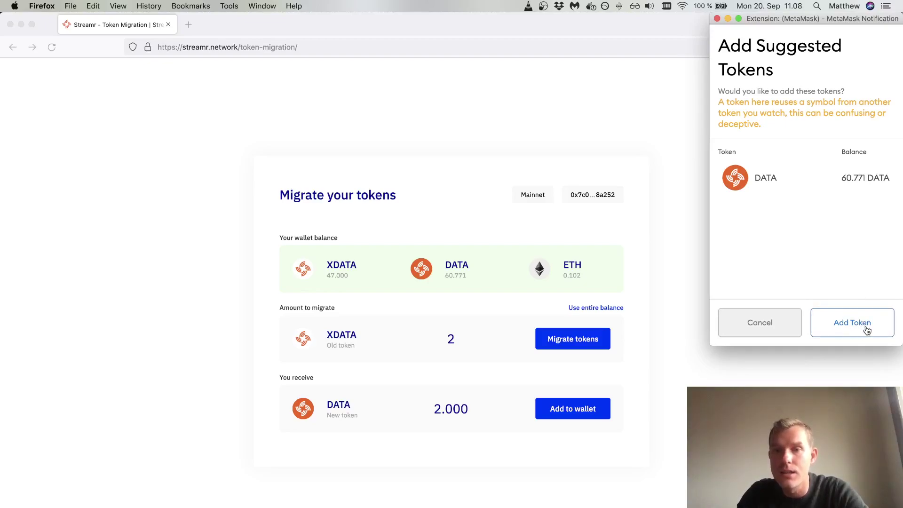
pyautogui.click(840, 322)
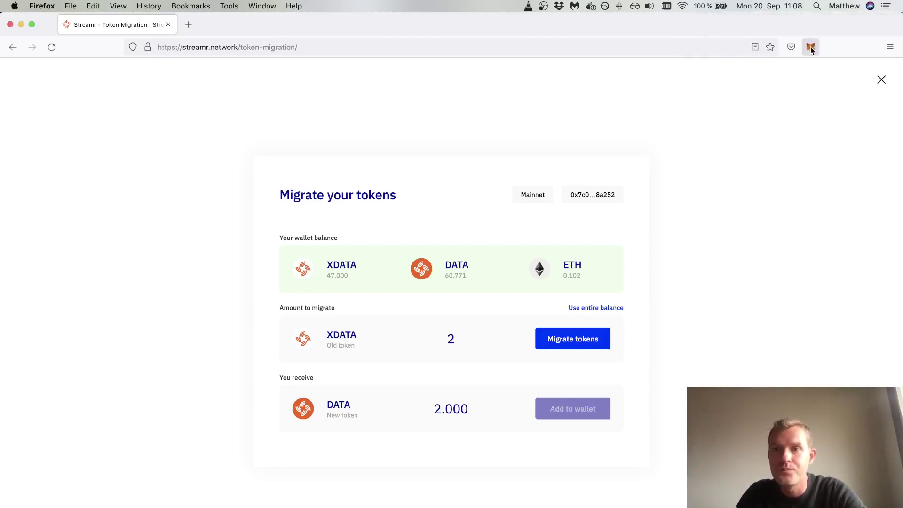
pyautogui.click(810, 47)
pyautogui.scroll(-5, 742, 258)
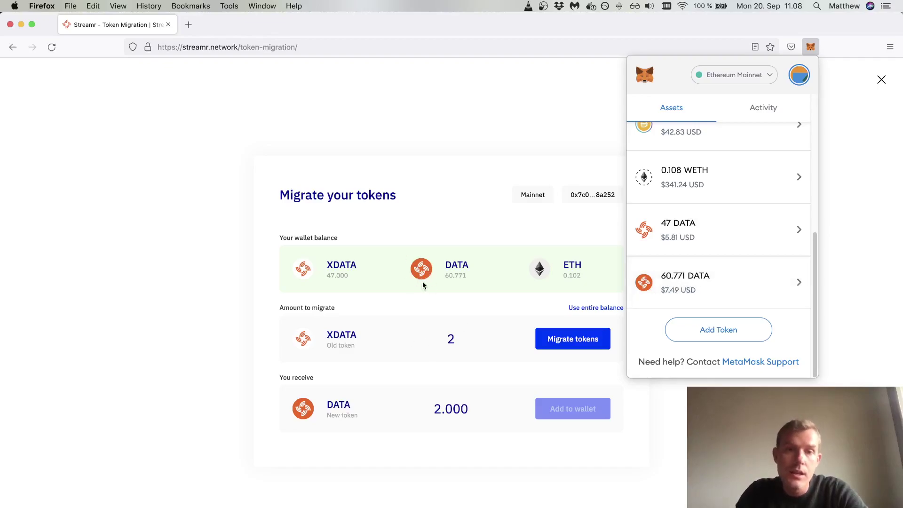
pyautogui.click(444, 229)
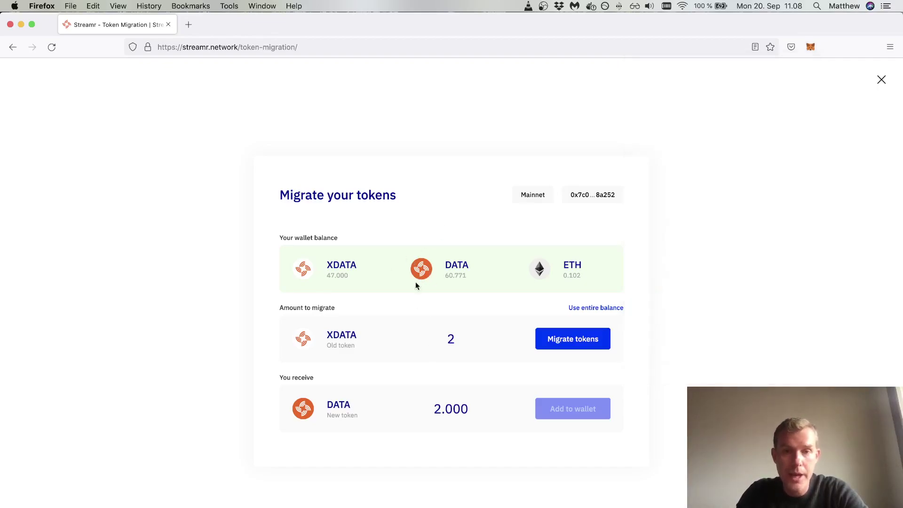
# Confirm the 2 XDATA Upgrade transaction in MetaMask and view it pending in Activity.
pyautogui.click(583, 348)
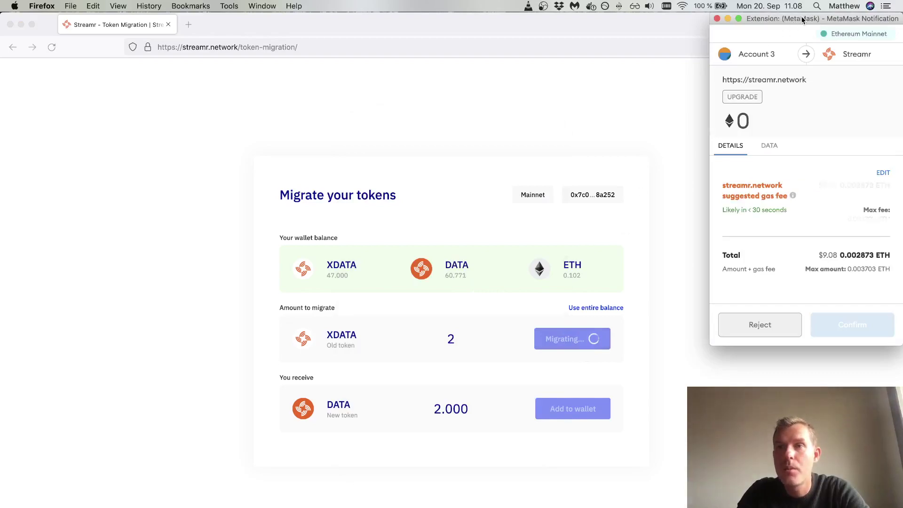
pyautogui.moveTo(801, 17); pyautogui.dragTo(746, 47)
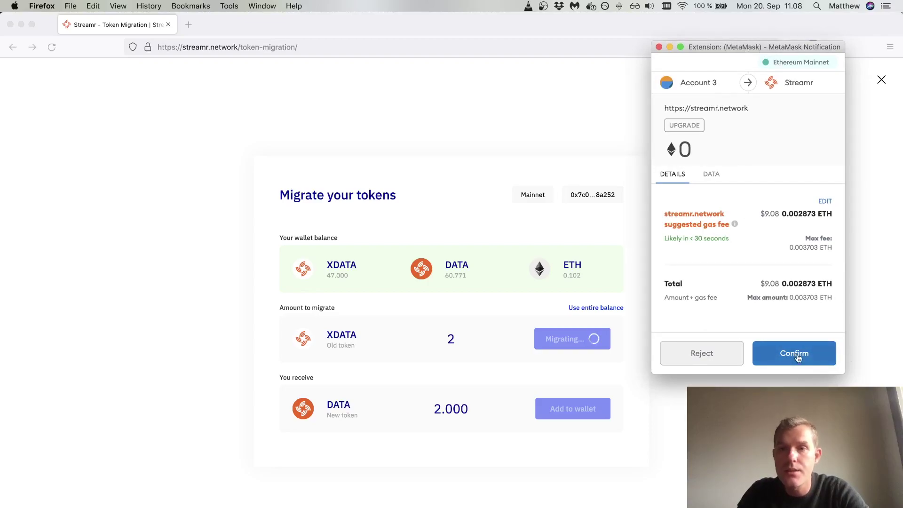
pyautogui.doubleClick(689, 126)
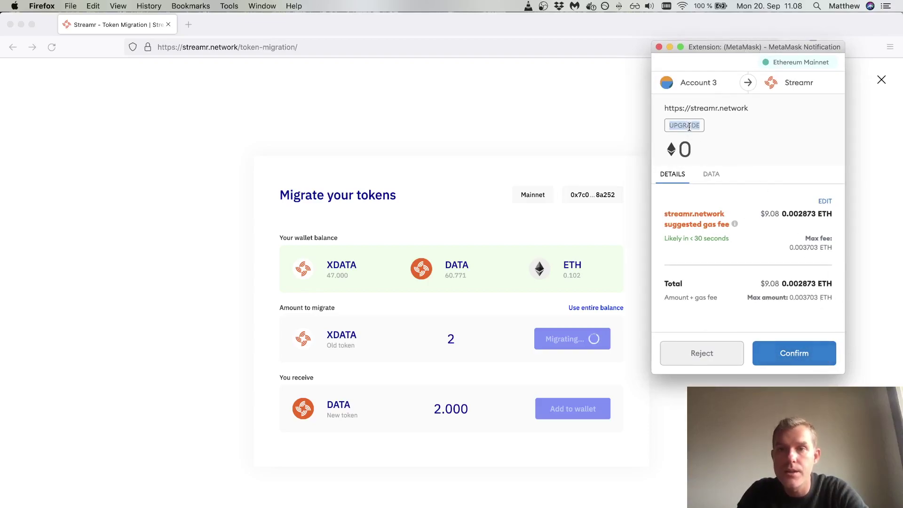
pyautogui.click(805, 359)
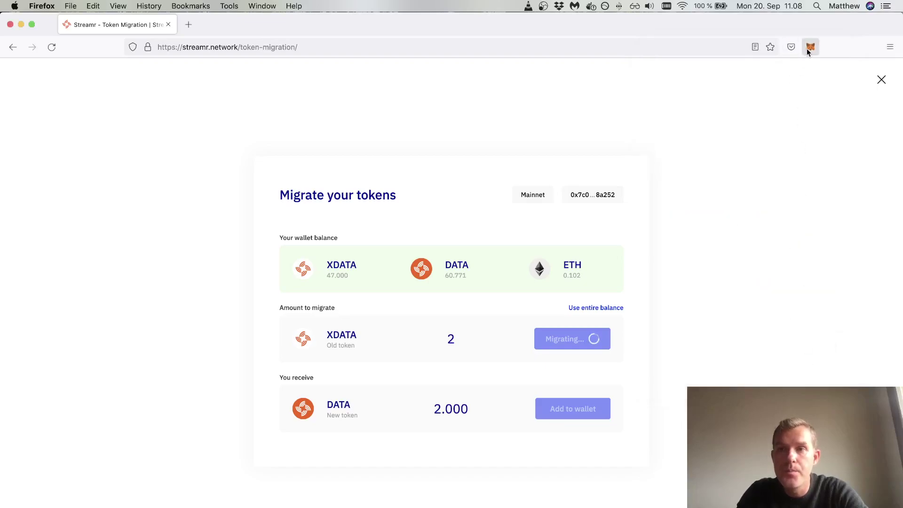
pyautogui.click(808, 50)
# Open the pending Upgrade transaction on Etherscan, then return to the Streamr Token Migration tab.
pyautogui.scroll(-2, 732, 272)
pyautogui.click(753, 301)
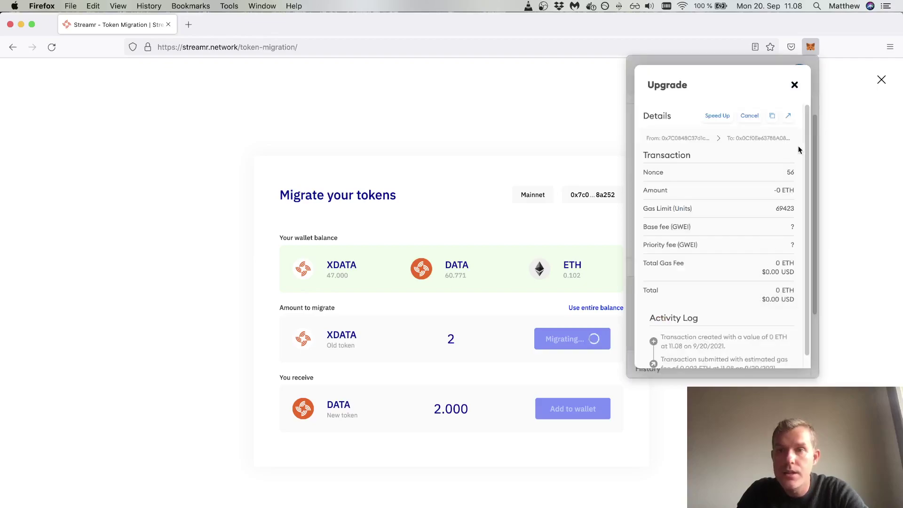
pyautogui.click(790, 120)
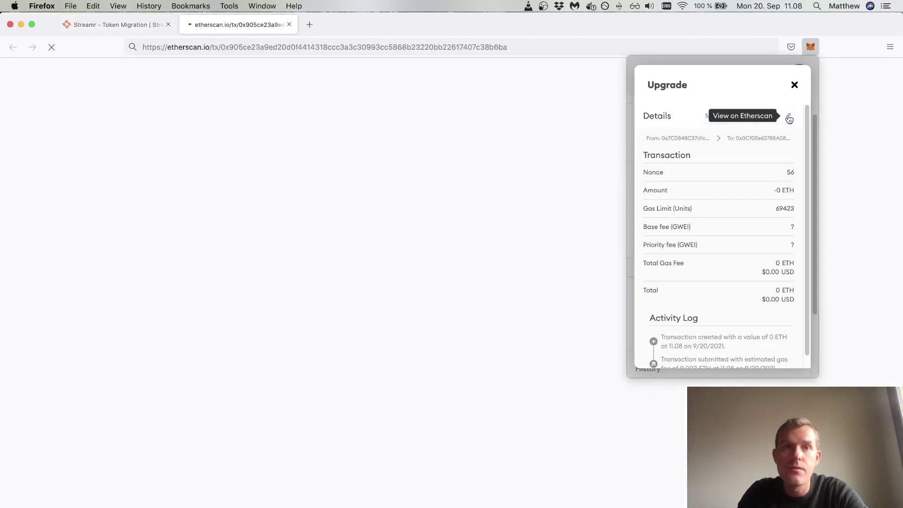
pyautogui.click(502, 37)
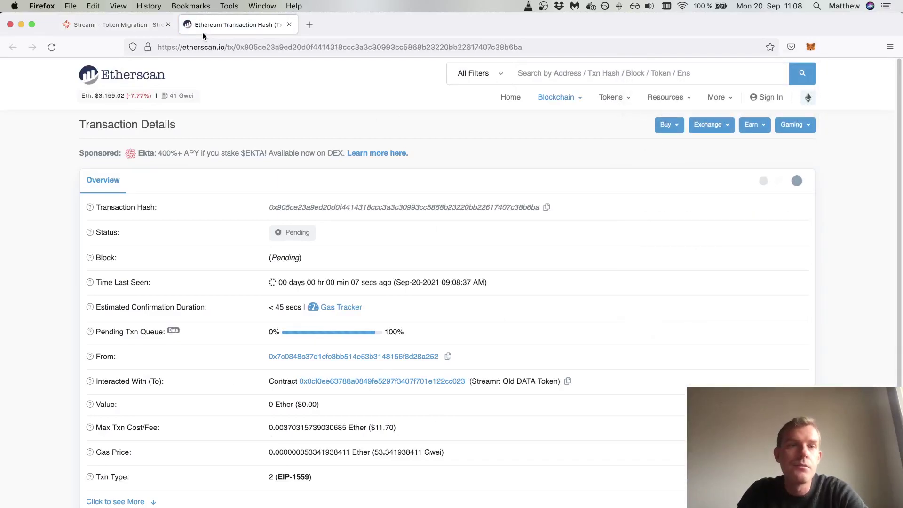
pyautogui.click(114, 24)
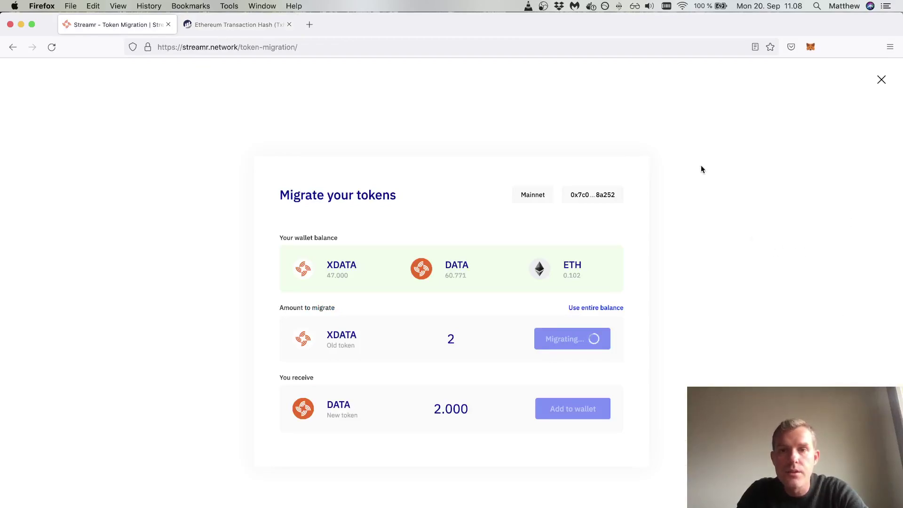
pyautogui.press('super+Tab')
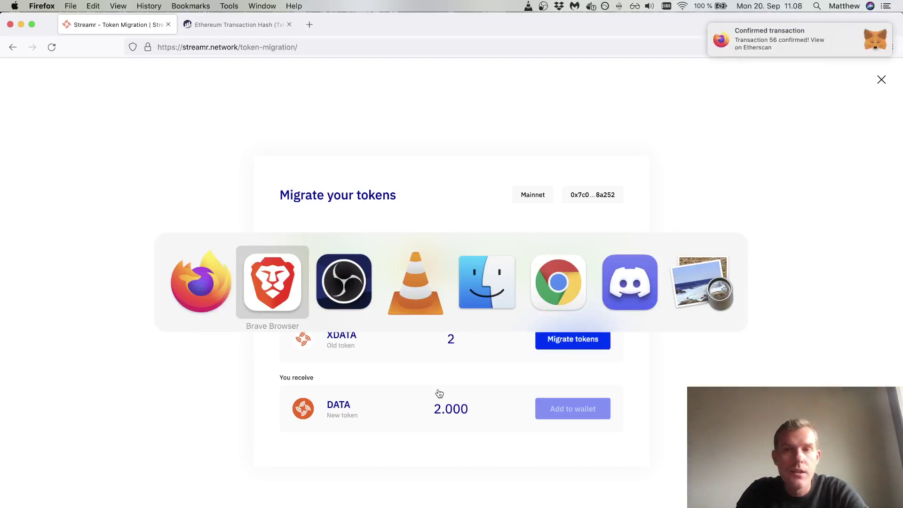
# On Etherscan, verify the transaction succeeded in block 13261720, transferring 2 DATA.
pyautogui.click(180, 276)
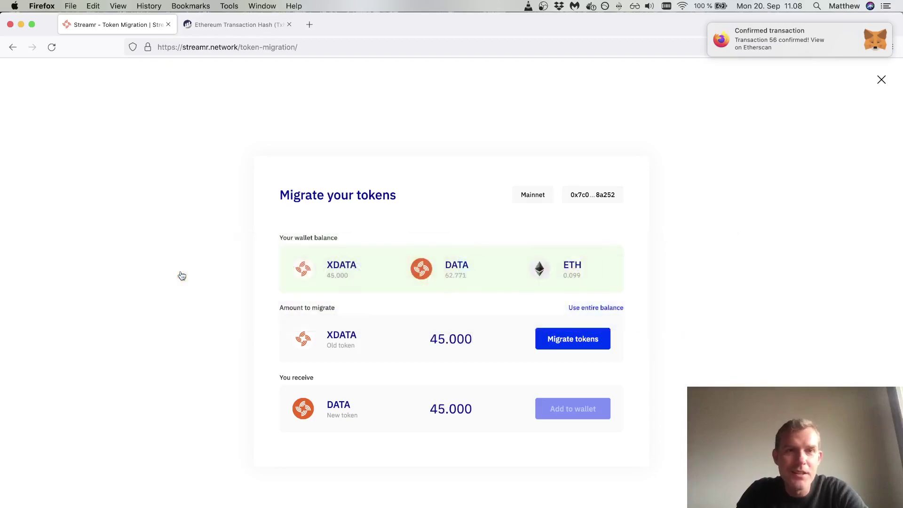
pyautogui.click(239, 24)
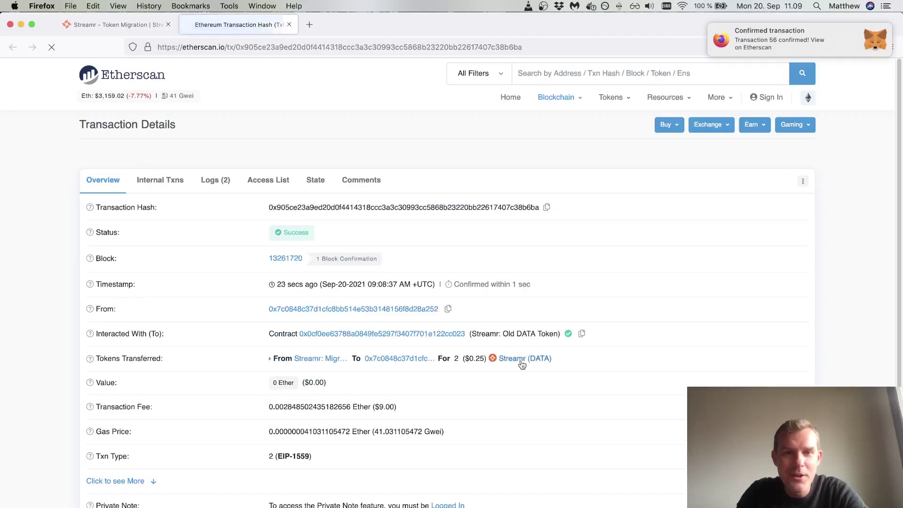
pyautogui.scroll(-1, 521, 361)
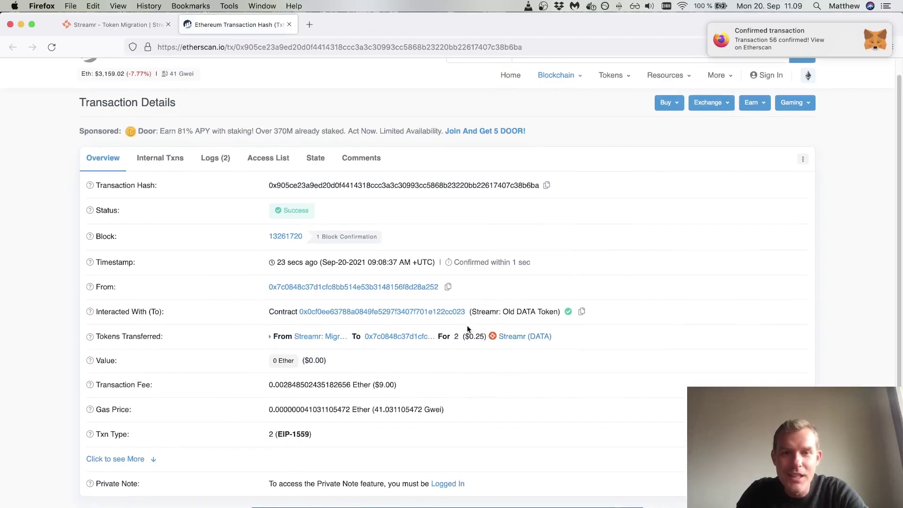
pyautogui.moveTo(455, 338)
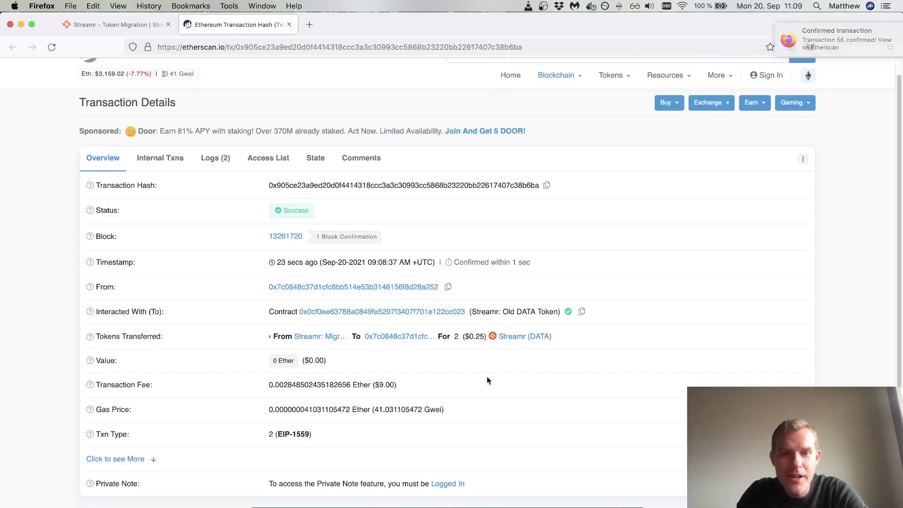
pyautogui.scroll(1, 487, 377)
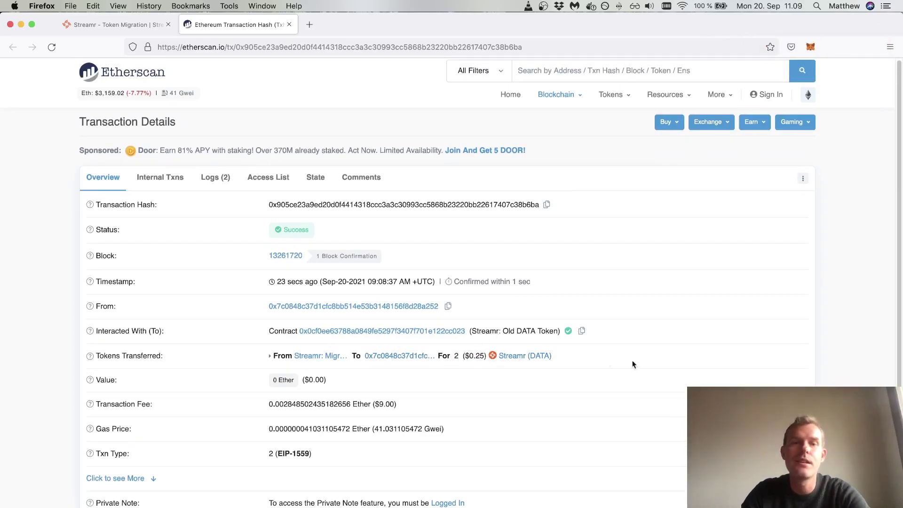
pyautogui.scroll(-1, 664, 345)
pyautogui.scroll(2, 664, 344)
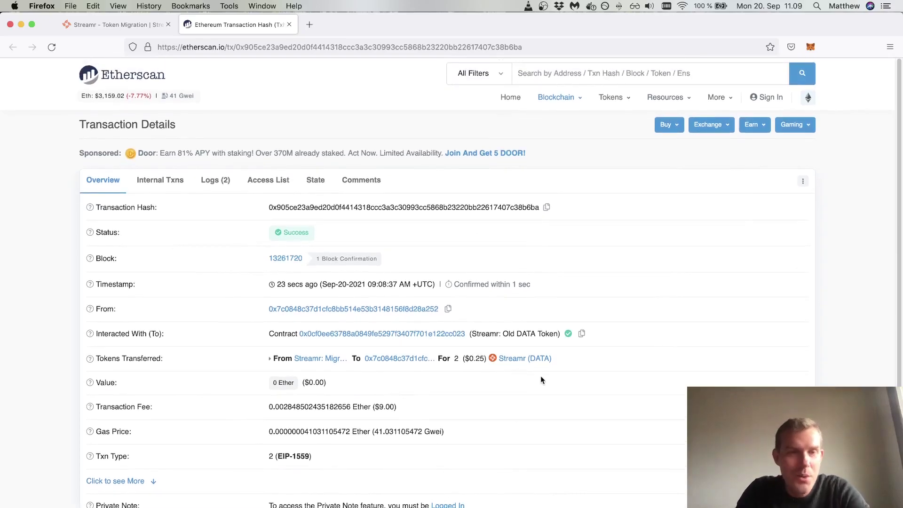
# Check that MetaMask's assets now show 45 old DATA and 62.771 new DATA.
pyautogui.press('super+Tab')
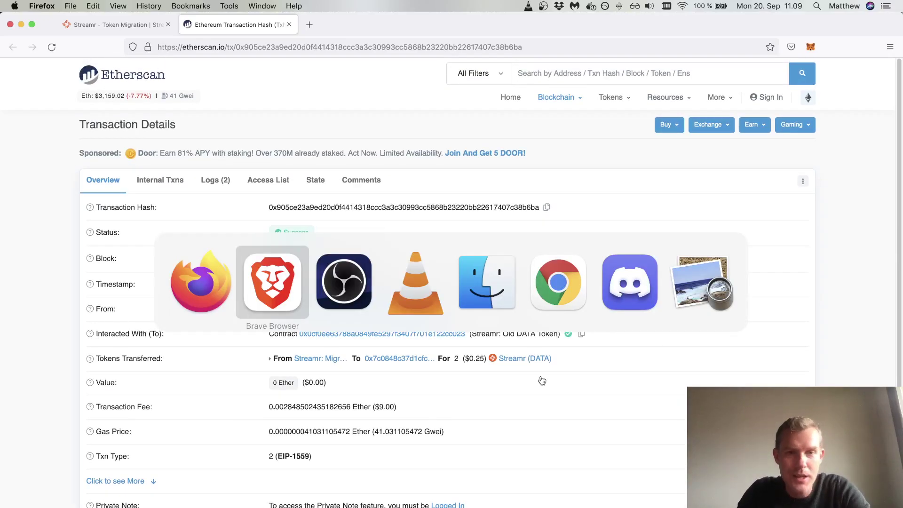
pyautogui.press('super+shift+Tab')
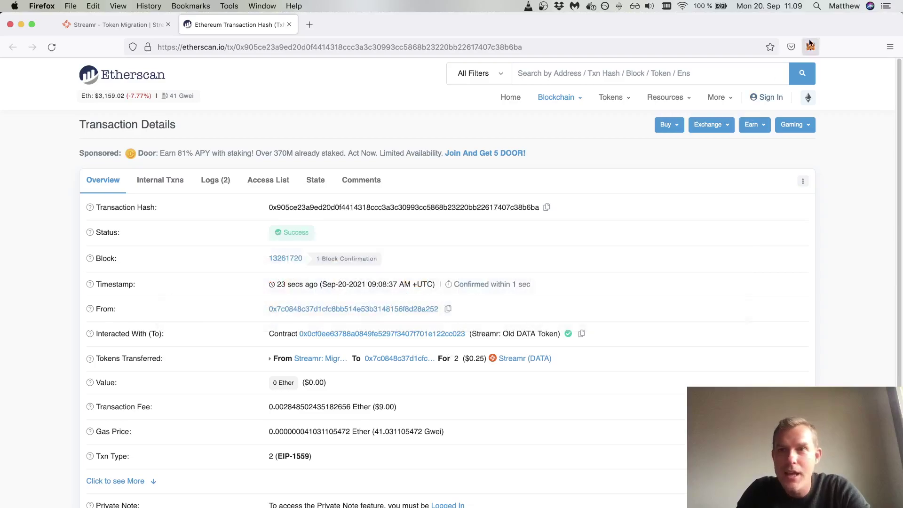
pyautogui.click(810, 46)
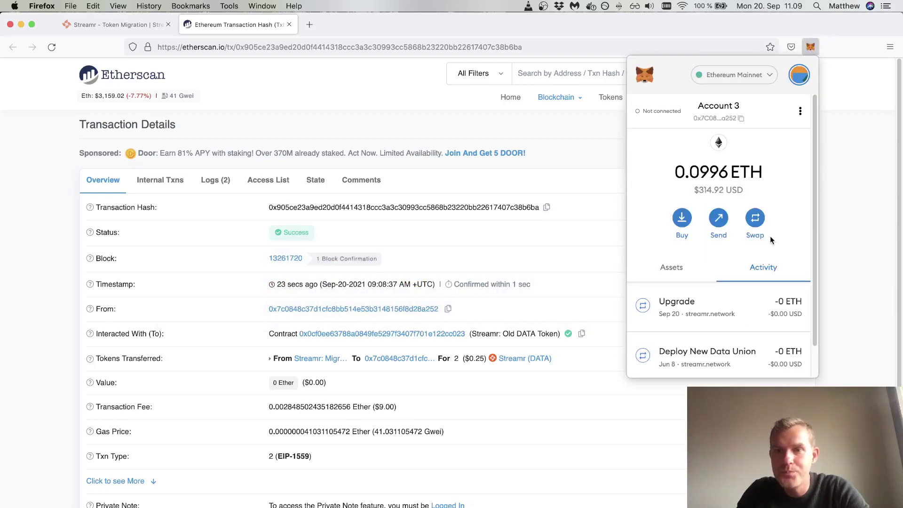
pyautogui.click(678, 269)
pyautogui.scroll(-5, 734, 269)
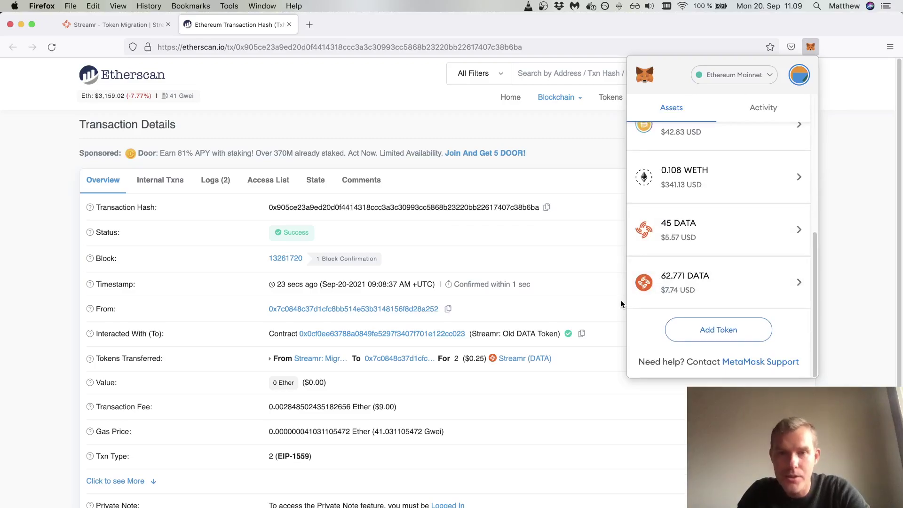
pyautogui.click(869, 268)
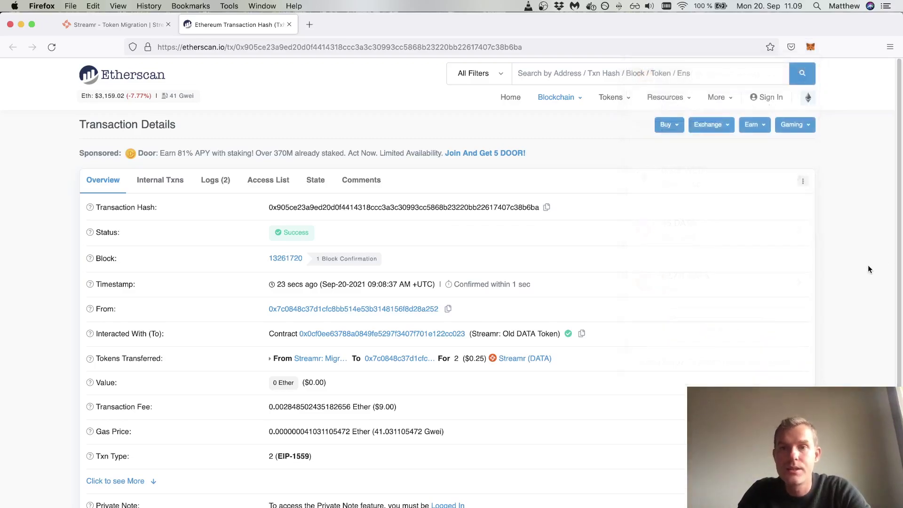
pyautogui.press('super+Tab')
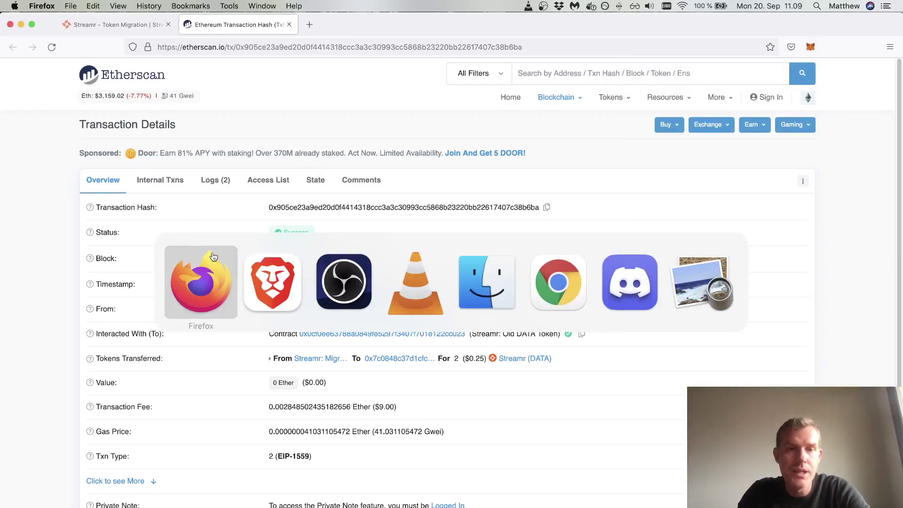
pyautogui.click(263, 288)
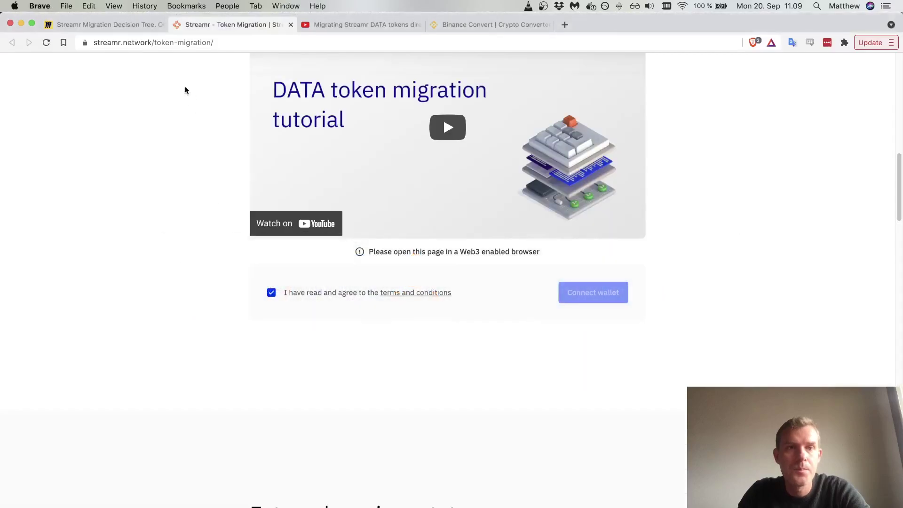
pyautogui.click(124, 24)
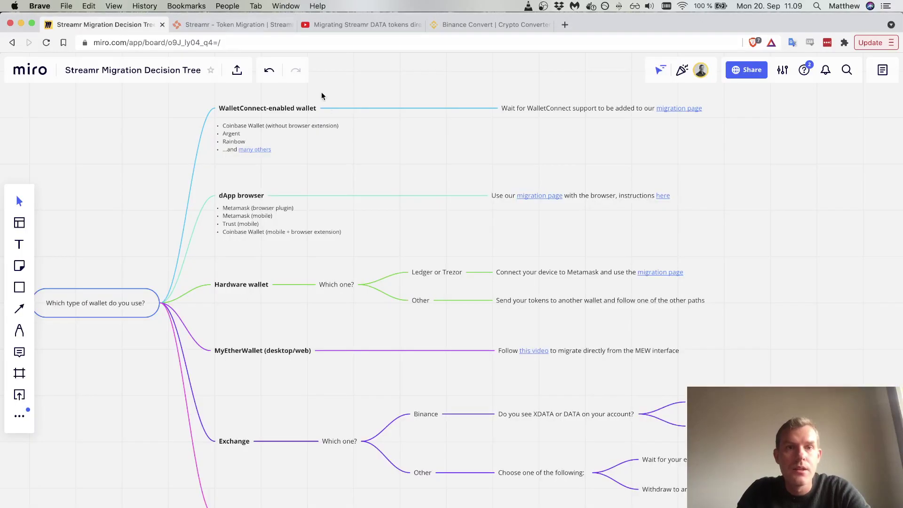
pyautogui.moveTo(105, 172); pyautogui.dragTo(124, 168)
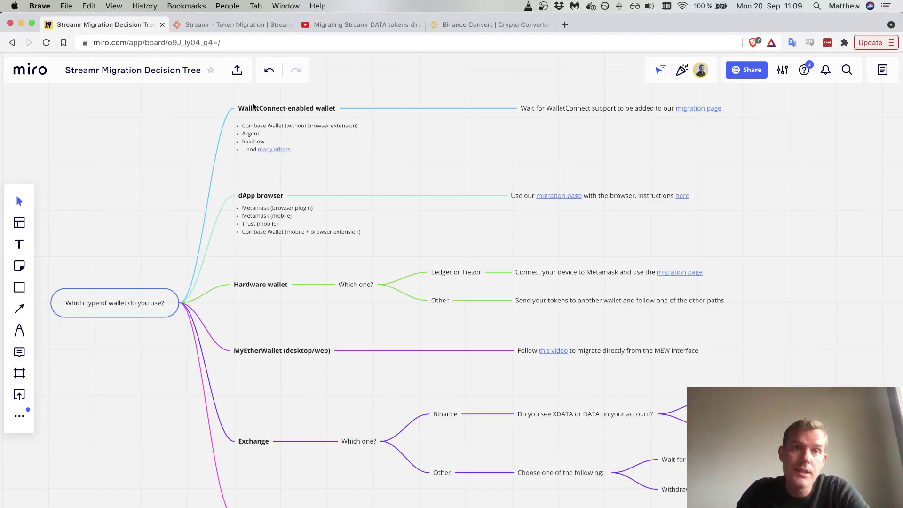
pyautogui.click(254, 109)
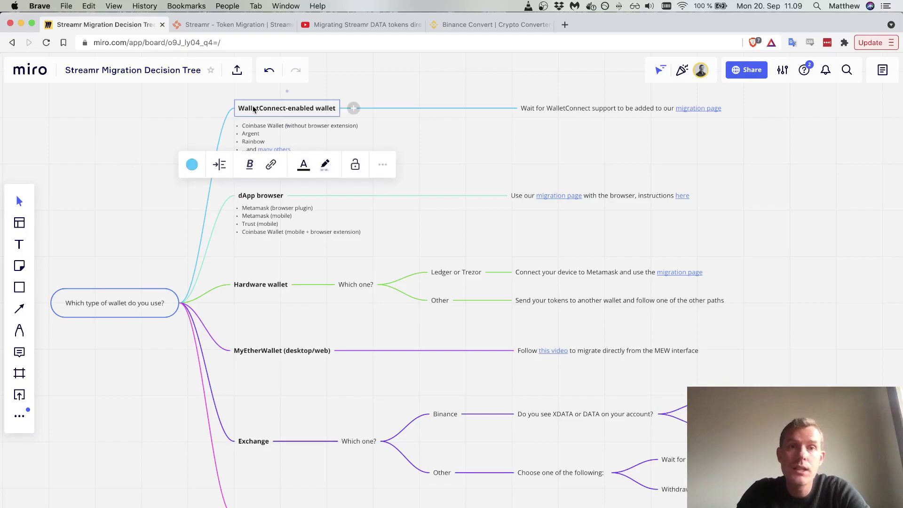
pyautogui.click(135, 105)
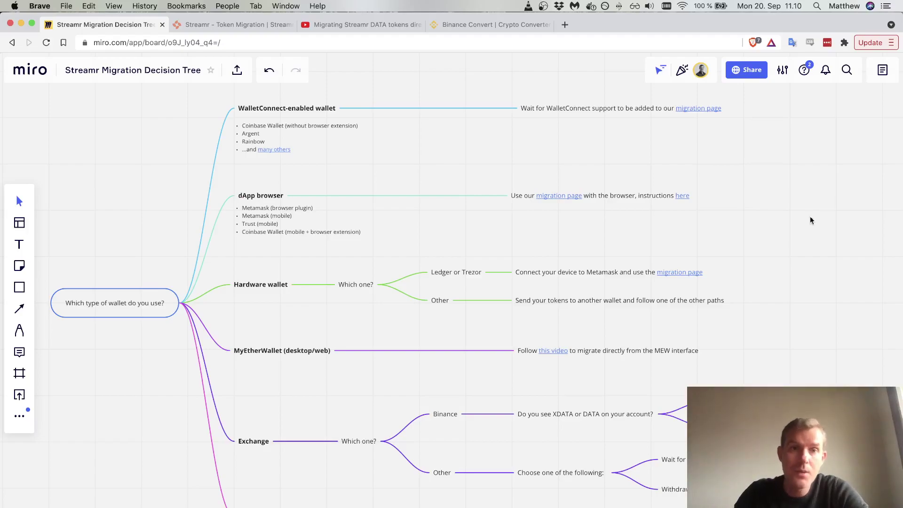
pyautogui.scroll(-2, 799, 193)
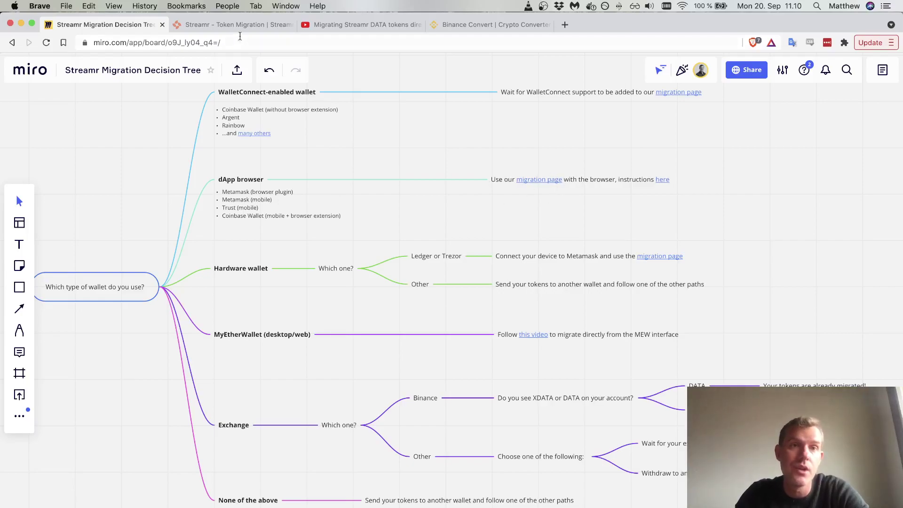
pyautogui.click(239, 25)
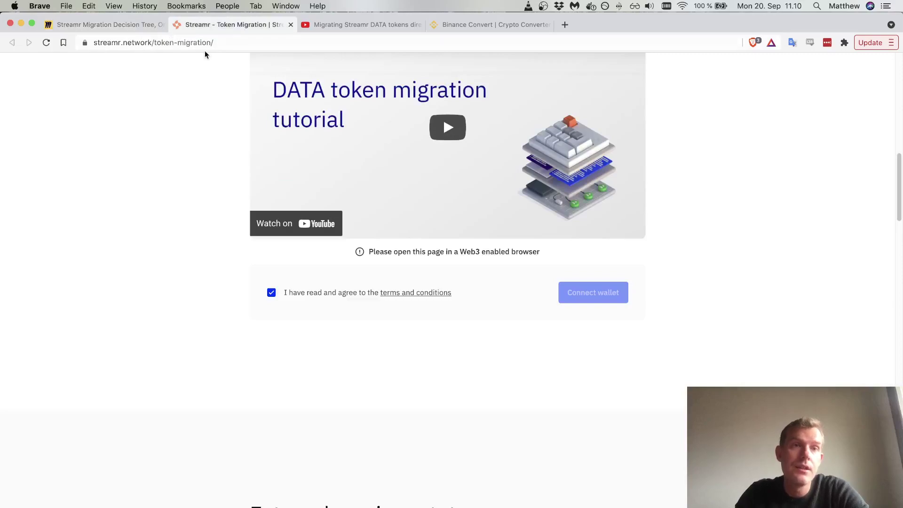
pyautogui.click(123, 31)
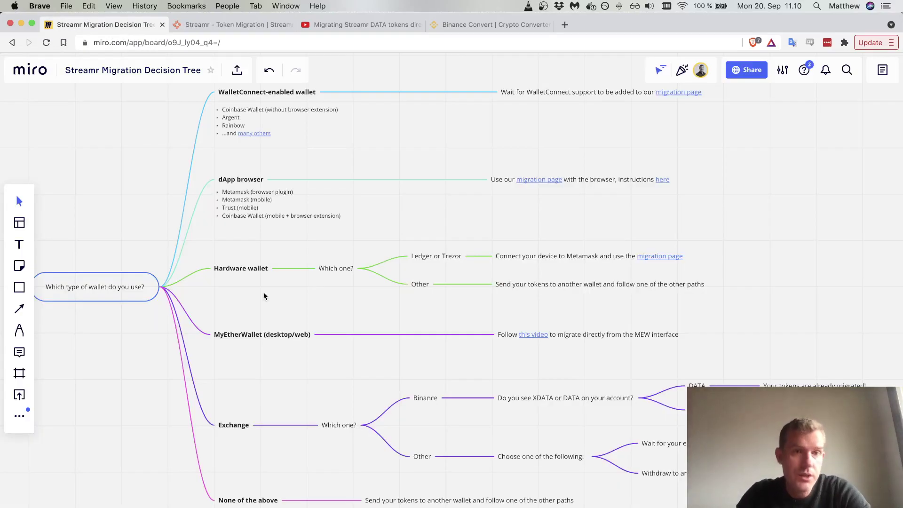
pyautogui.hscroll(-3, 235, 257)
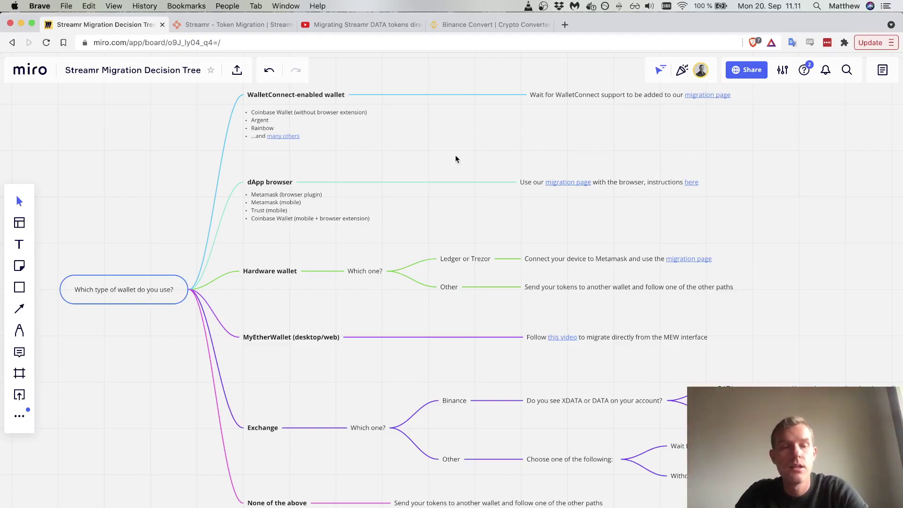
pyautogui.press('super+Tab')
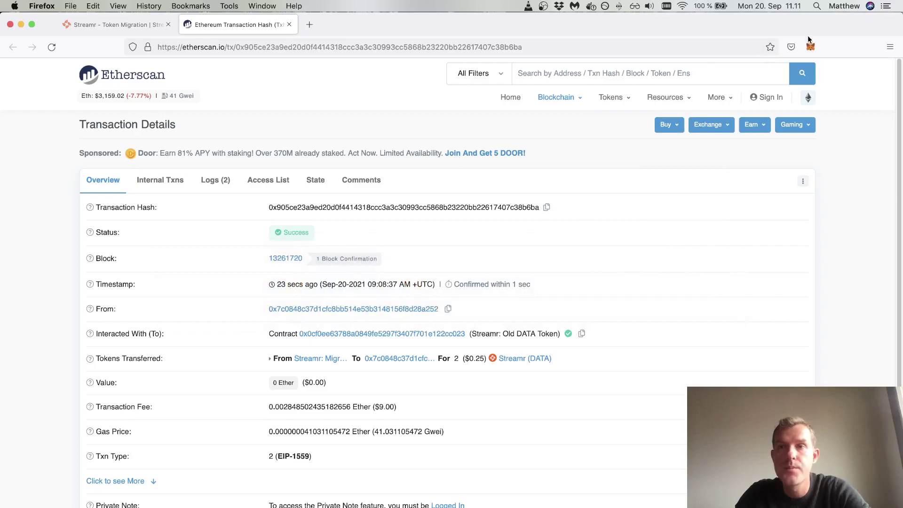
pyautogui.click(811, 46)
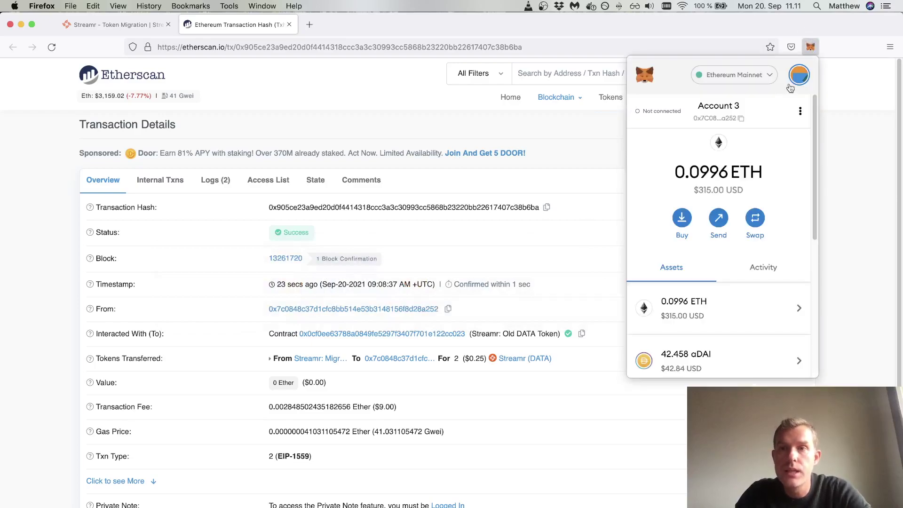
pyautogui.click(798, 75)
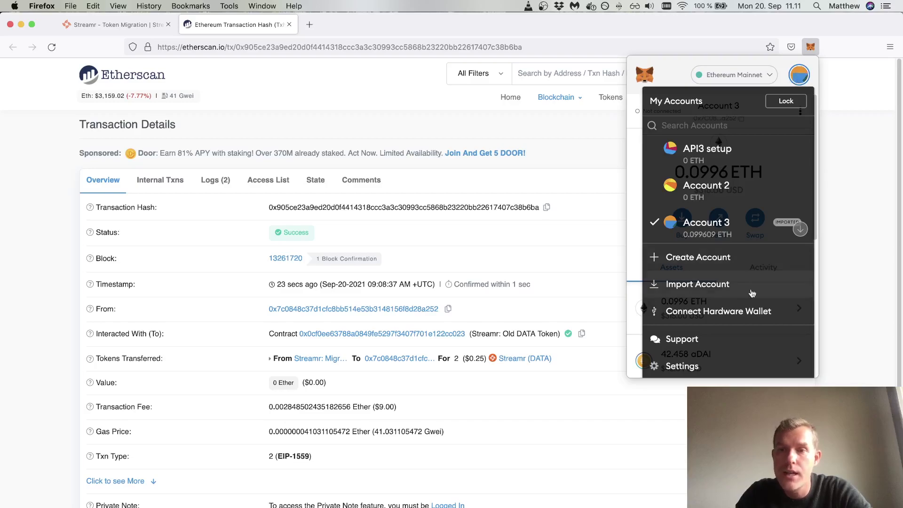
pyautogui.click(833, 327)
pyautogui.press('super+Tab')
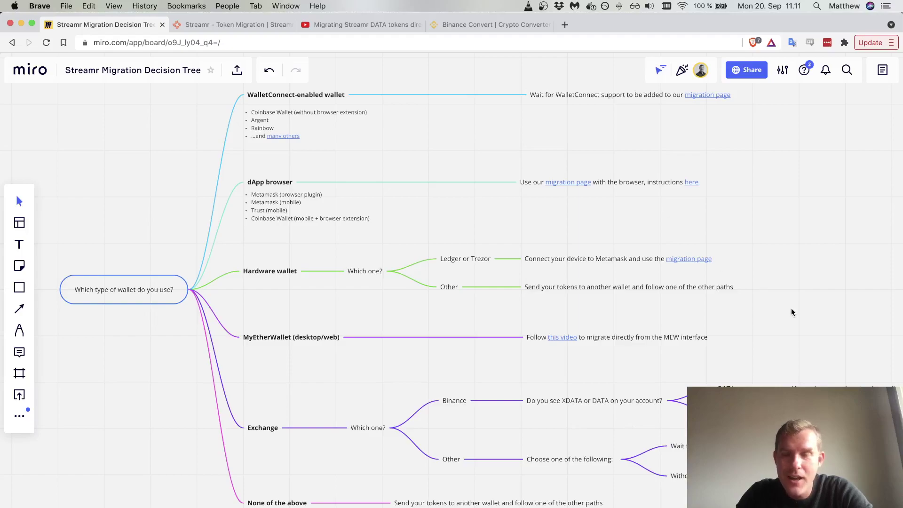
pyautogui.scroll(-1, 791, 298)
pyautogui.hscroll(2, 791, 297)
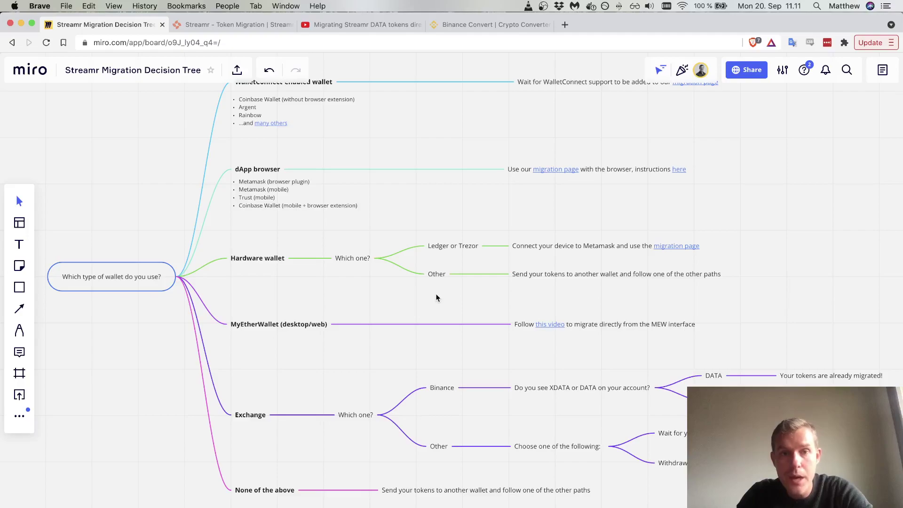
pyautogui.hscroll(1, 732, 294)
pyautogui.scroll(1, 733, 295)
pyautogui.hscroll(1, 733, 294)
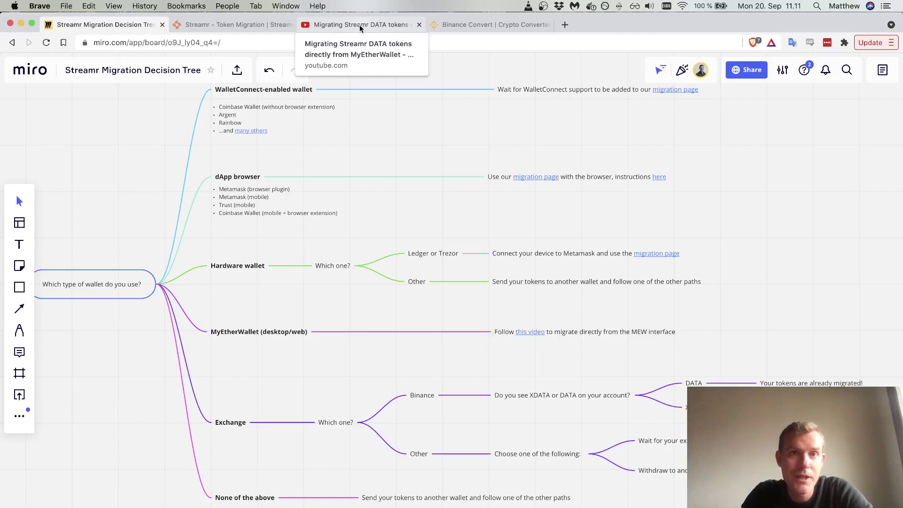
pyautogui.click(361, 28)
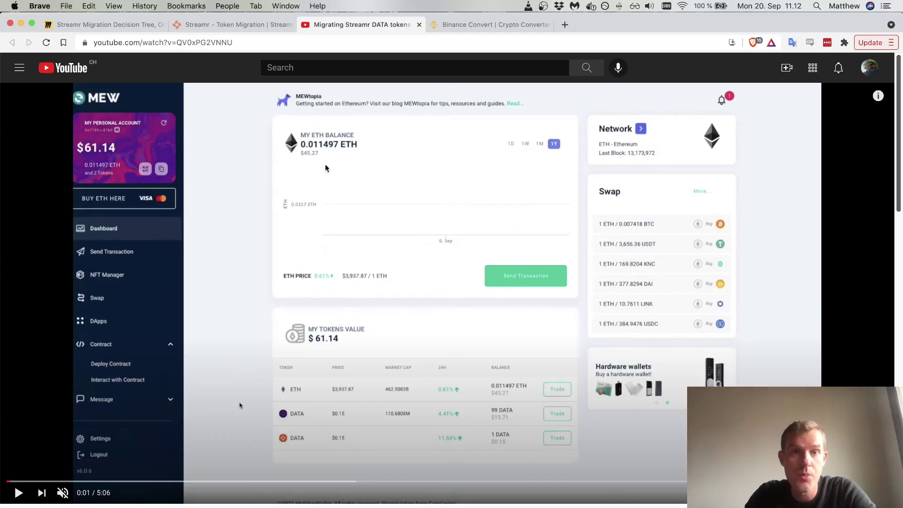
pyautogui.click(127, 26)
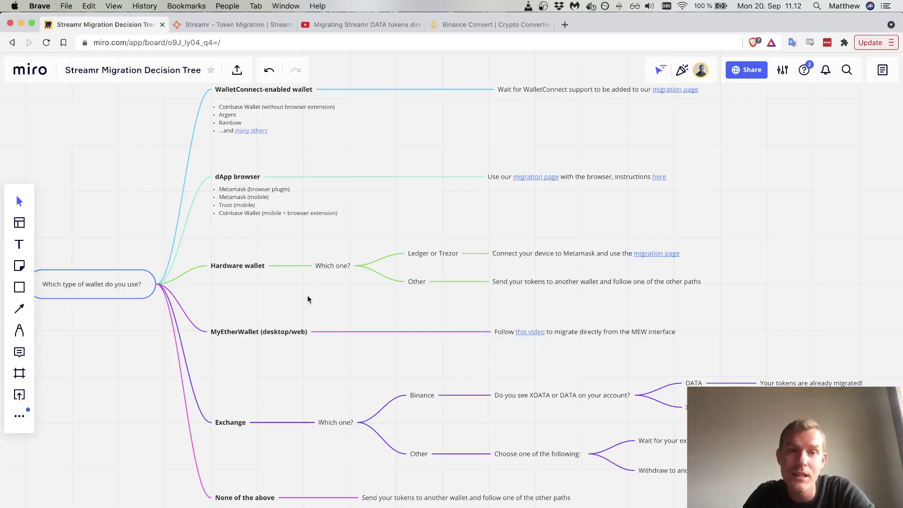
pyautogui.moveTo(292, 378); pyautogui.dragTo(290, 366)
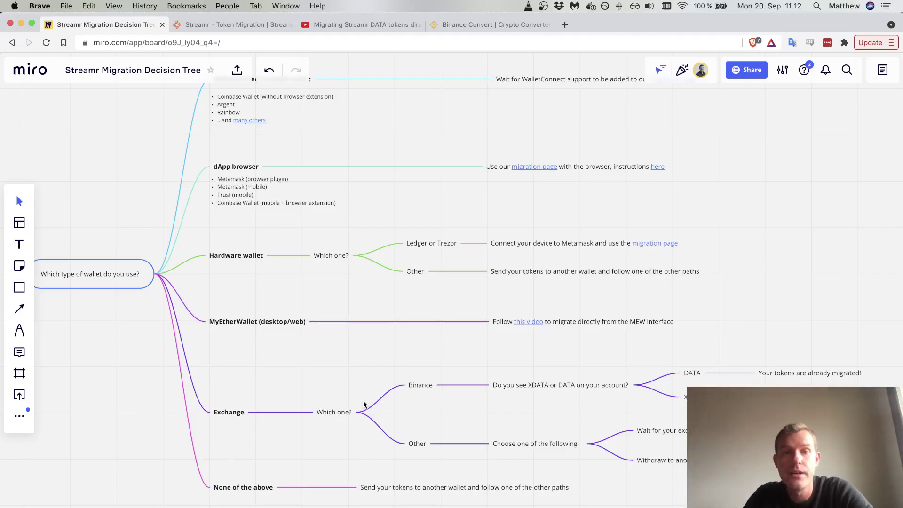
# Scroll the Streamr token migration page through its Wallets, DATA Markets and Exchanges status tables.
pyautogui.click(234, 28)
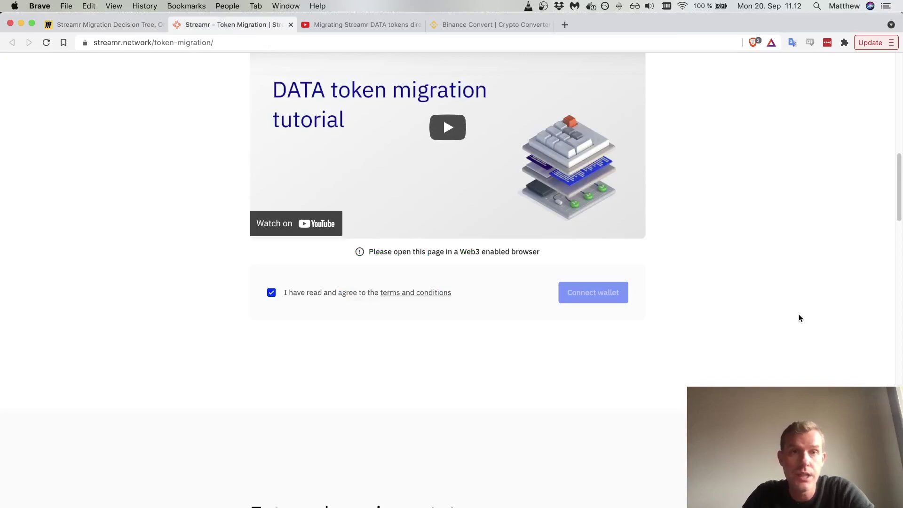
pyautogui.scroll(-10, 799, 318)
pyautogui.scroll(-4, 799, 318)
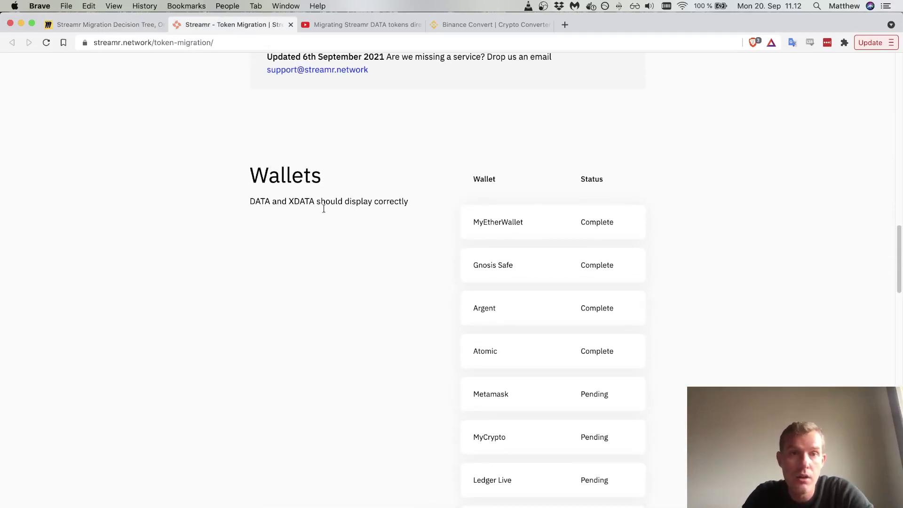
pyautogui.scroll(-2, 371, 258)
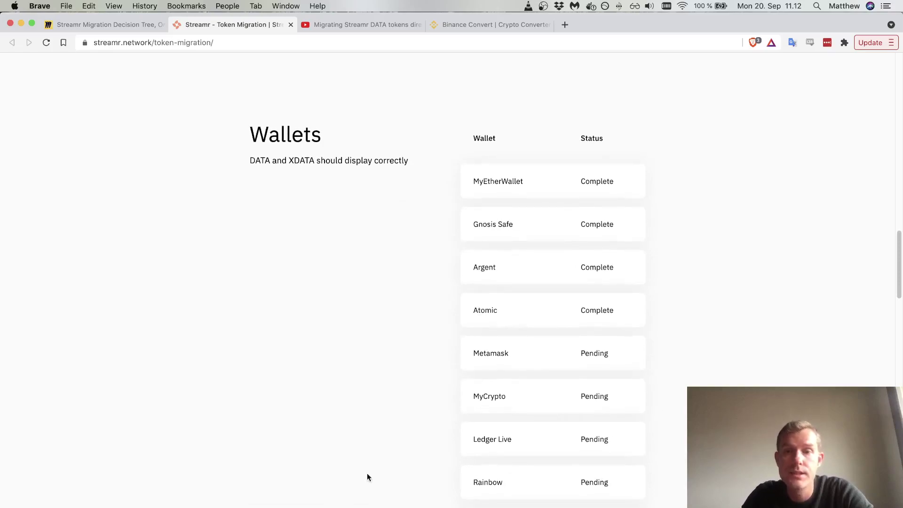
pyautogui.scroll(-1, 724, 264)
pyautogui.scroll(-7, 725, 276)
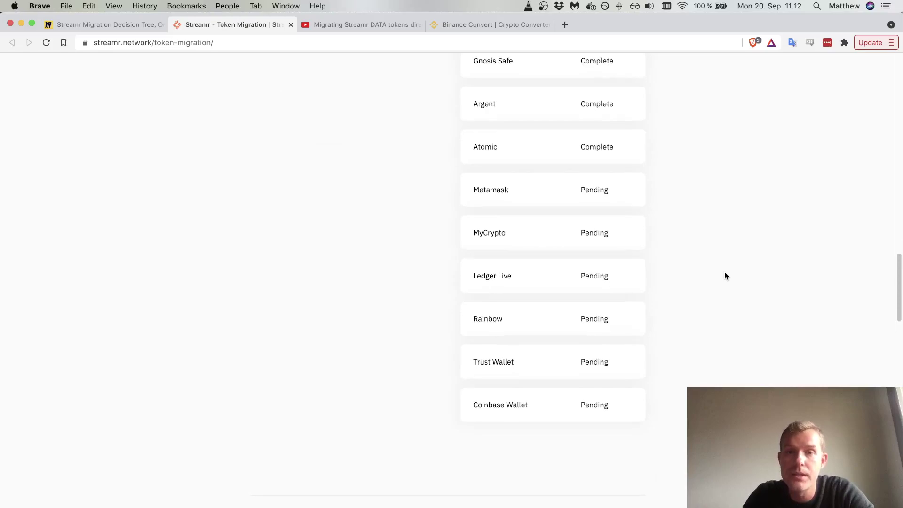
pyautogui.scroll(6, 725, 276)
pyautogui.scroll(-20, 609, 270)
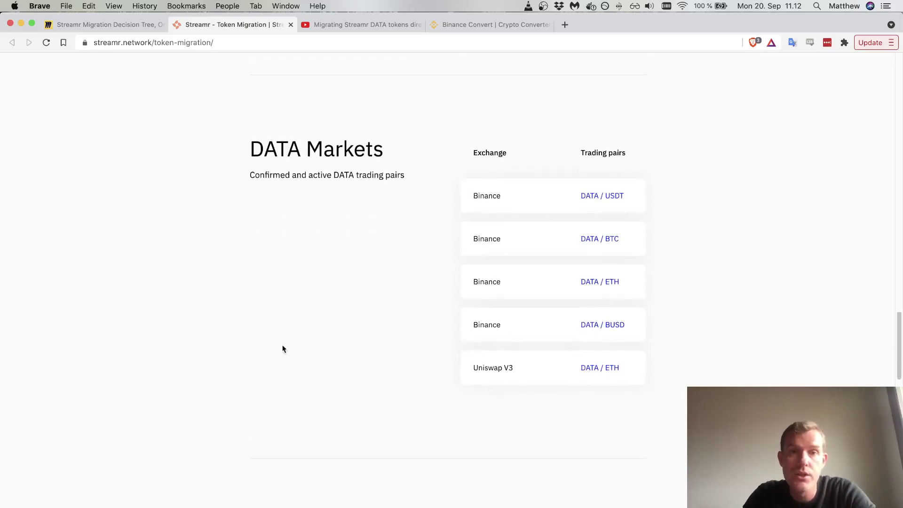
pyautogui.scroll(-2, 790, 295)
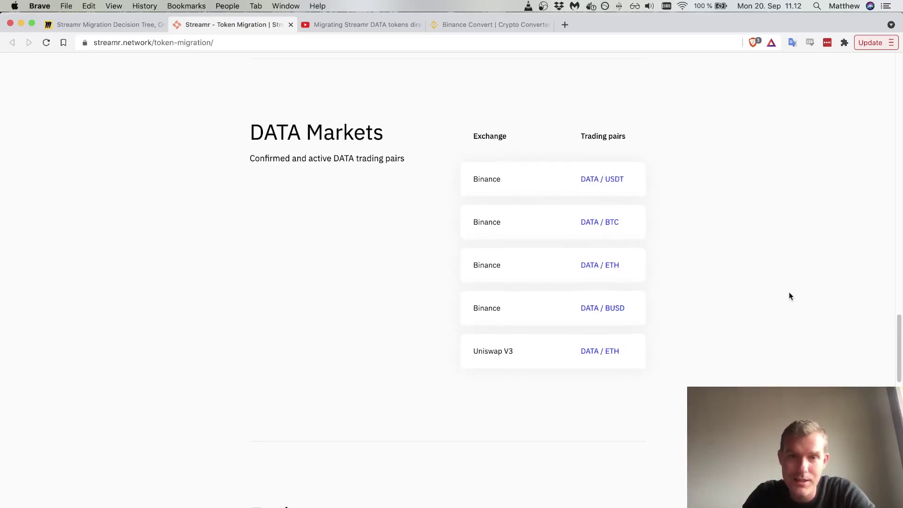
pyautogui.scroll(-7, 790, 296)
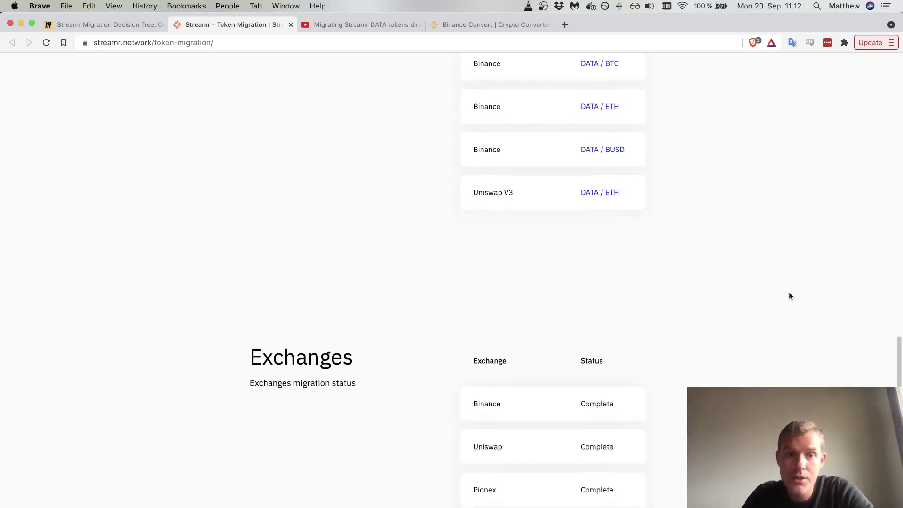
pyautogui.scroll(-1, 790, 295)
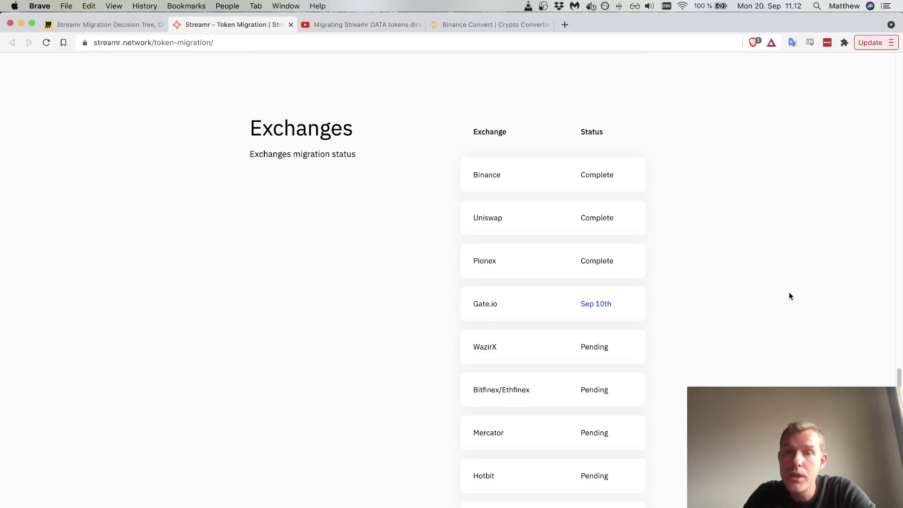
pyautogui.scroll(-1, 465, 267)
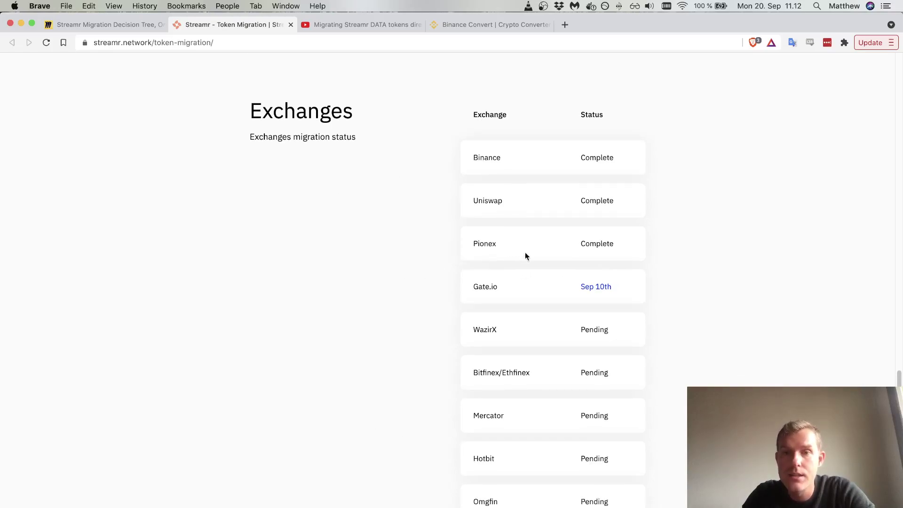
pyautogui.scroll(-1, 556, 288)
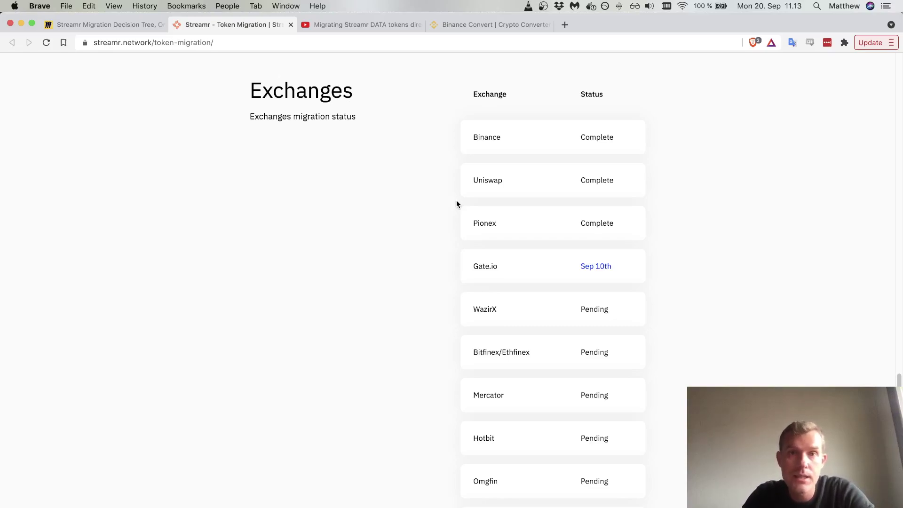
# Open the Binance Convert & OTC Portal set to convert XDATA to DATA.
pyautogui.click(484, 25)
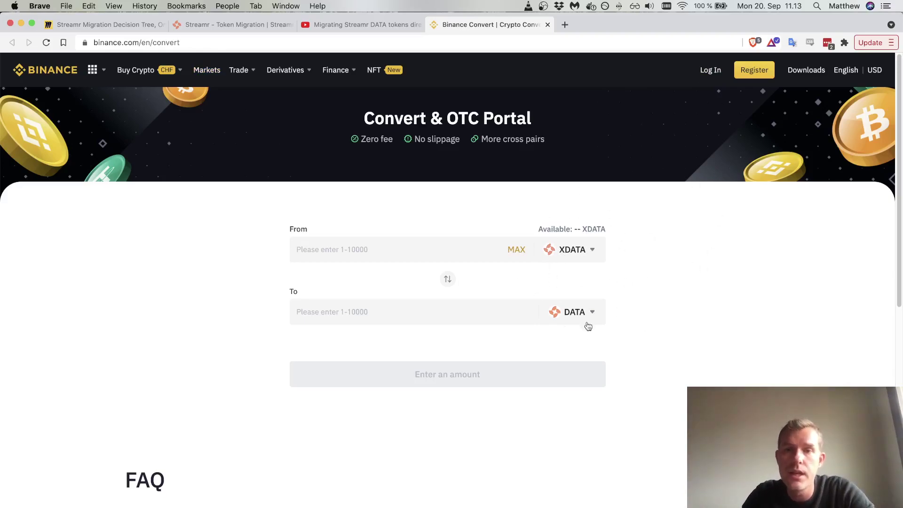
# Return to the Miro board and pan past the Exchange branch to 'I'm having problems migrating'.
pyautogui.click(106, 26)
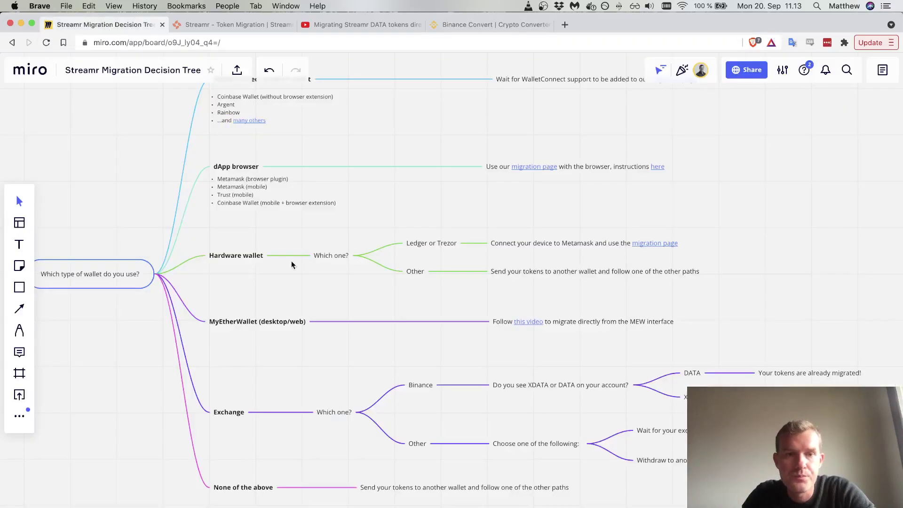
pyautogui.moveTo(294, 372); pyautogui.dragTo(284, 212)
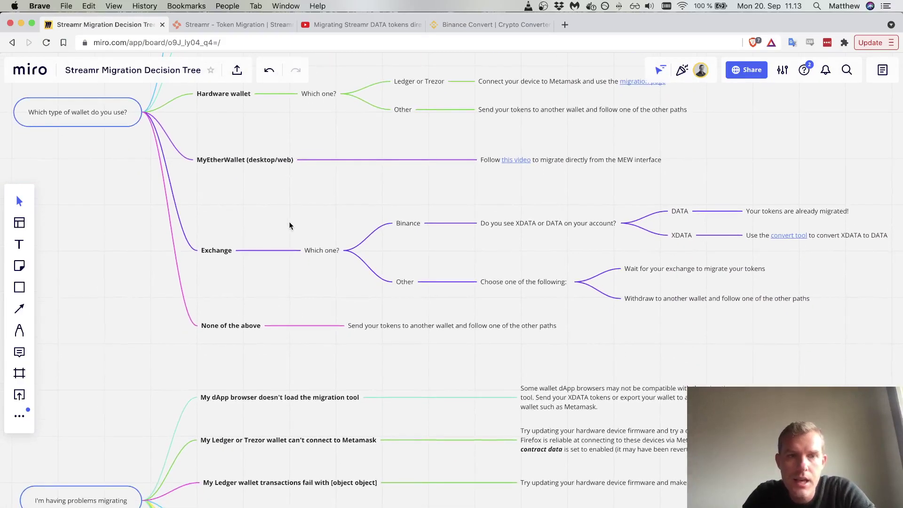
pyautogui.moveTo(249, 302); pyautogui.dragTo(248, 266)
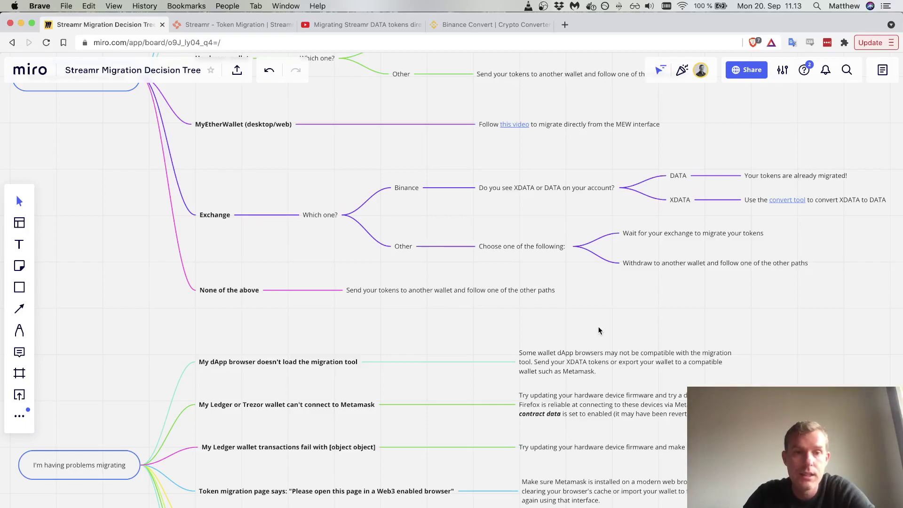
pyautogui.moveTo(599, 331); pyautogui.dragTo(634, 155)
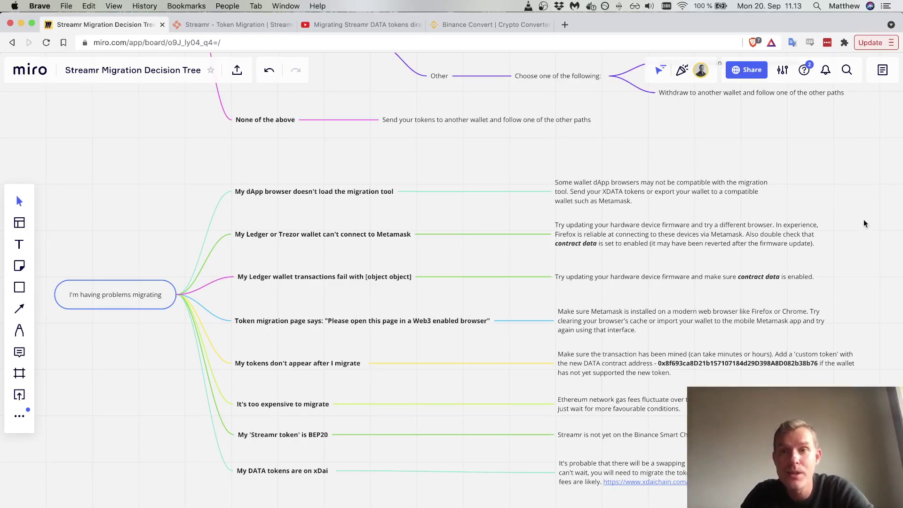
pyautogui.moveTo(864, 219); pyautogui.dragTo(838, 219)
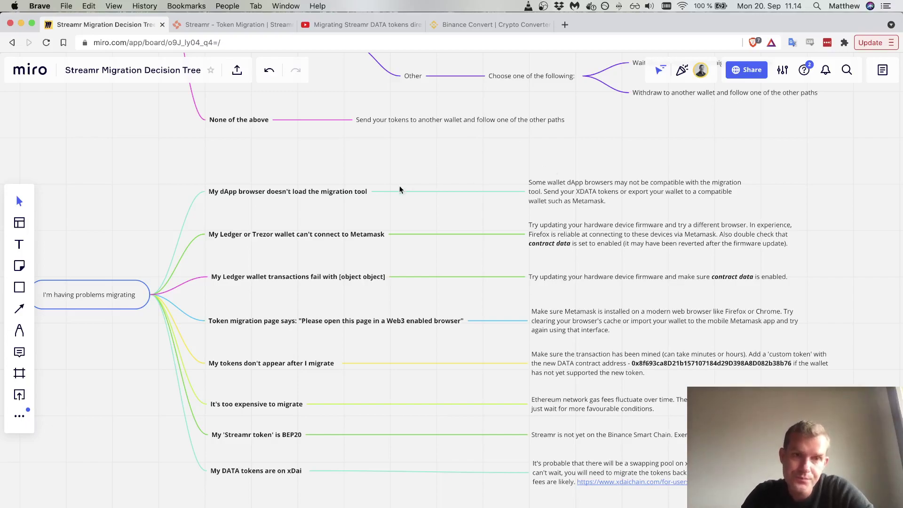
pyautogui.click(244, 233)
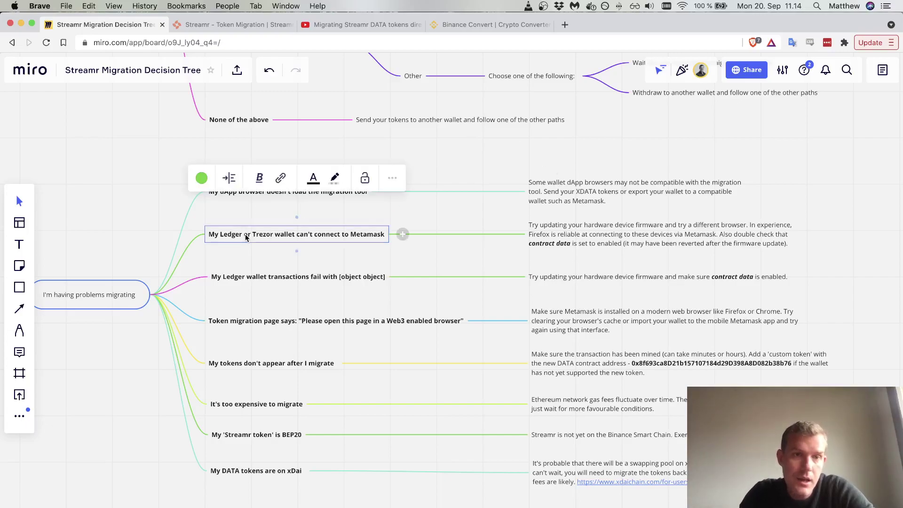
pyautogui.click(144, 226)
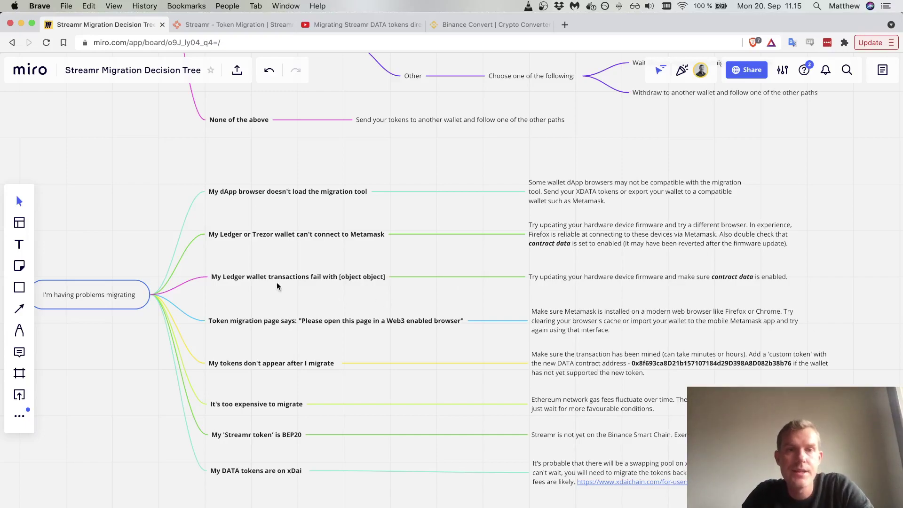
pyautogui.click(366, 279)
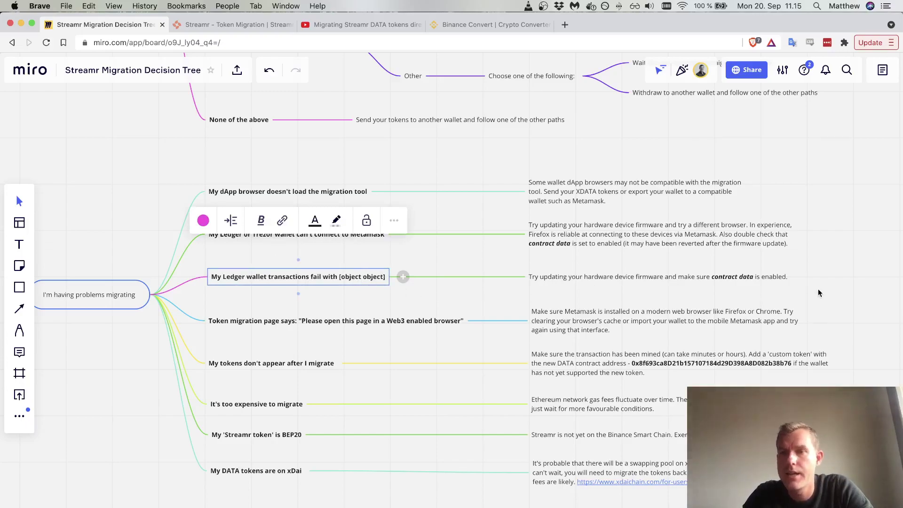
pyautogui.click(507, 305)
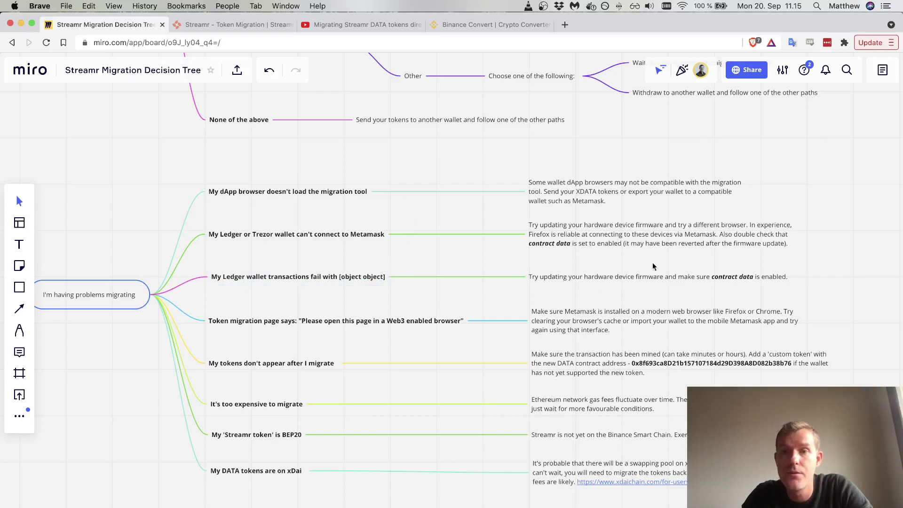
pyautogui.scroll(-1, 880, 317)
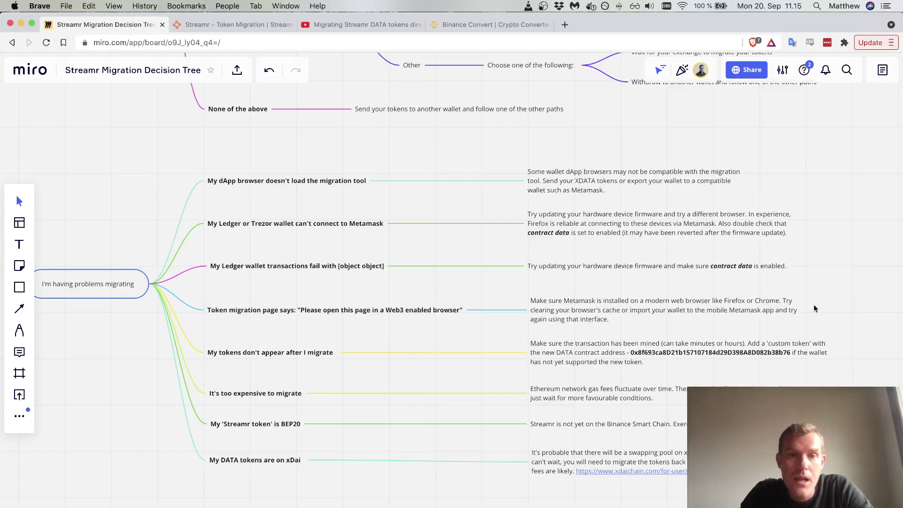
pyautogui.click(355, 313)
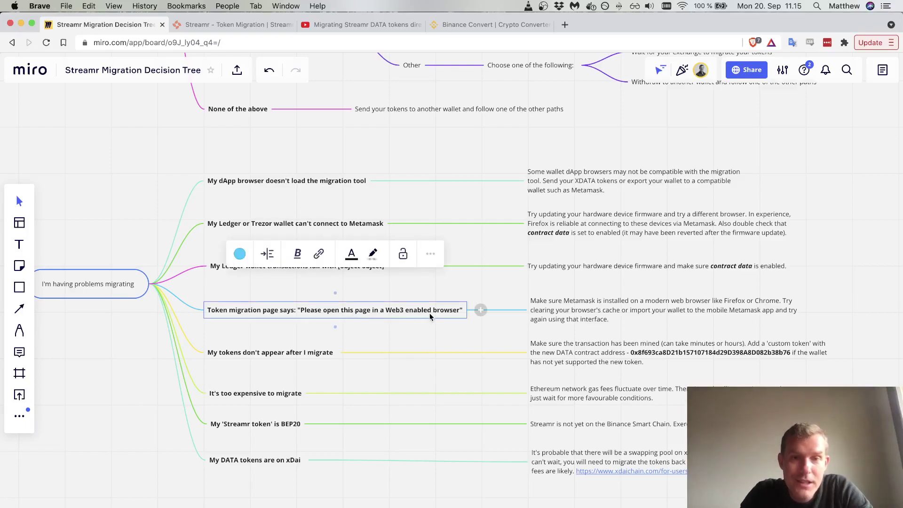
pyautogui.click(419, 327)
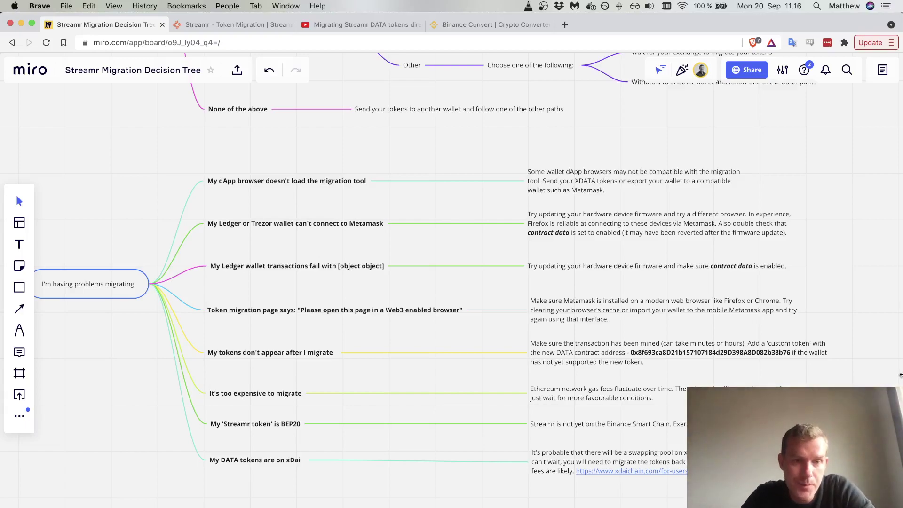
pyautogui.click(294, 353)
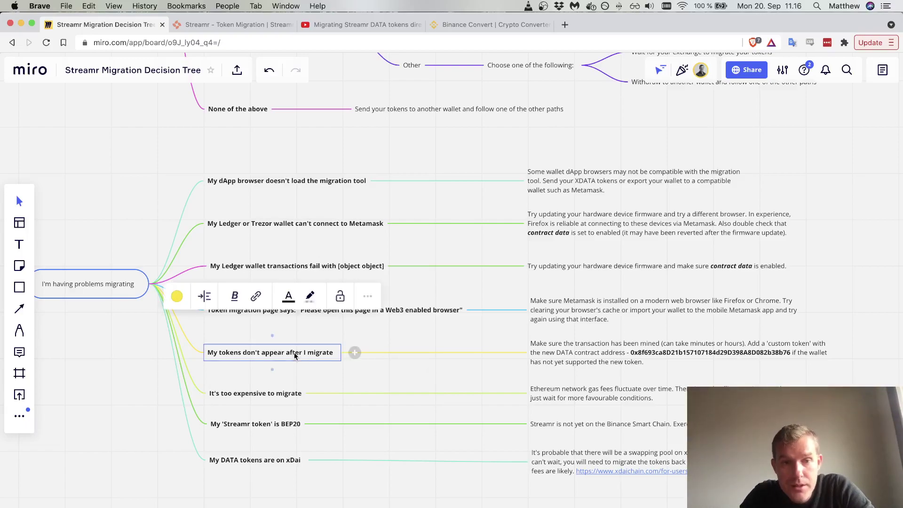
pyautogui.click(388, 370)
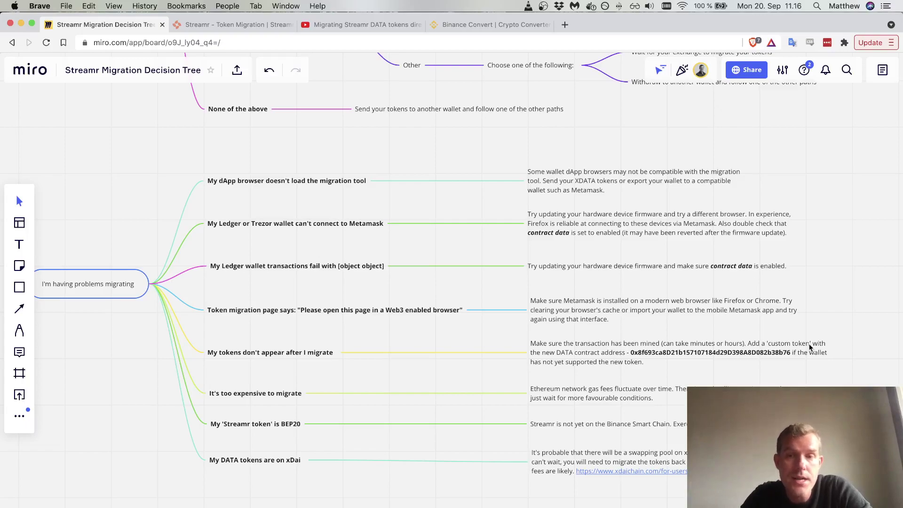
pyautogui.click(741, 351)
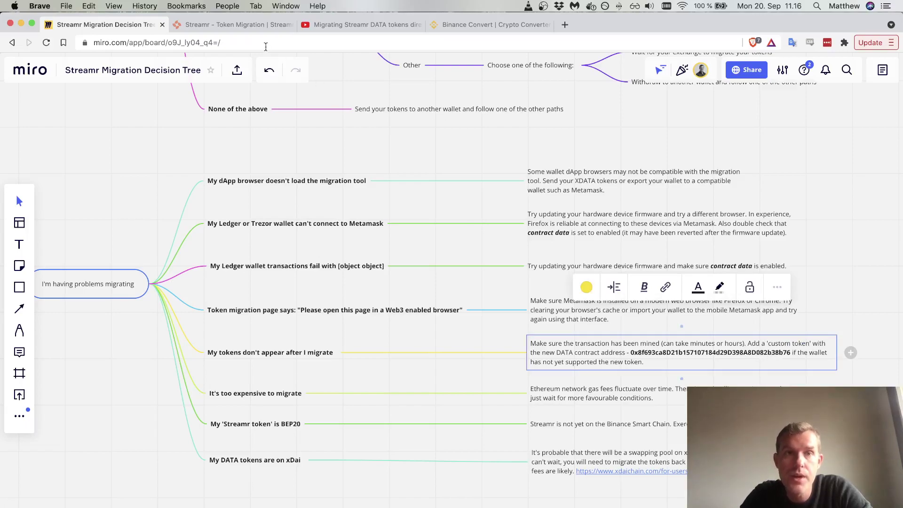
# Switch to the Streamr Token Migration tab and scroll up to the 57.2% completion bar.
pyautogui.click(248, 23)
pyautogui.scroll(15, 553, 170)
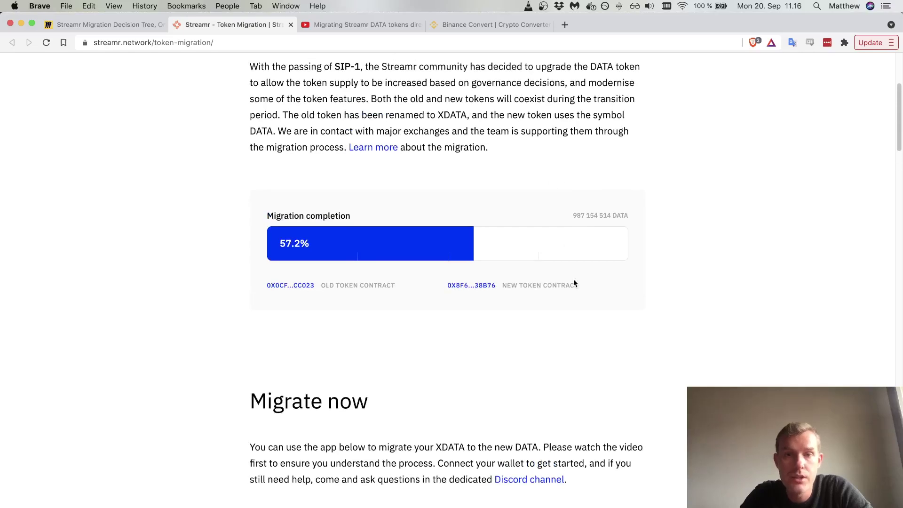
pyautogui.scroll(2, 574, 281)
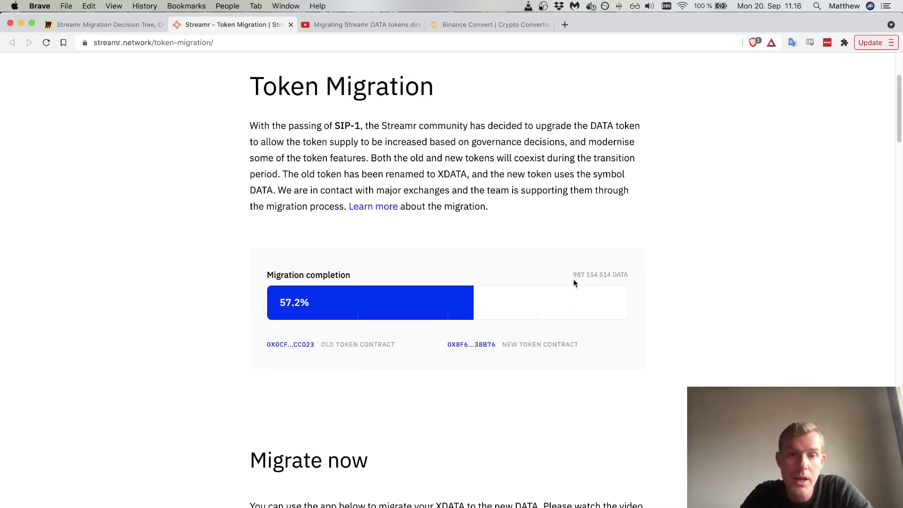
# Open the new DATA token contract 0x8f693ca8...38b76 on Etherscan and select its address.
pyautogui.click(478, 346)
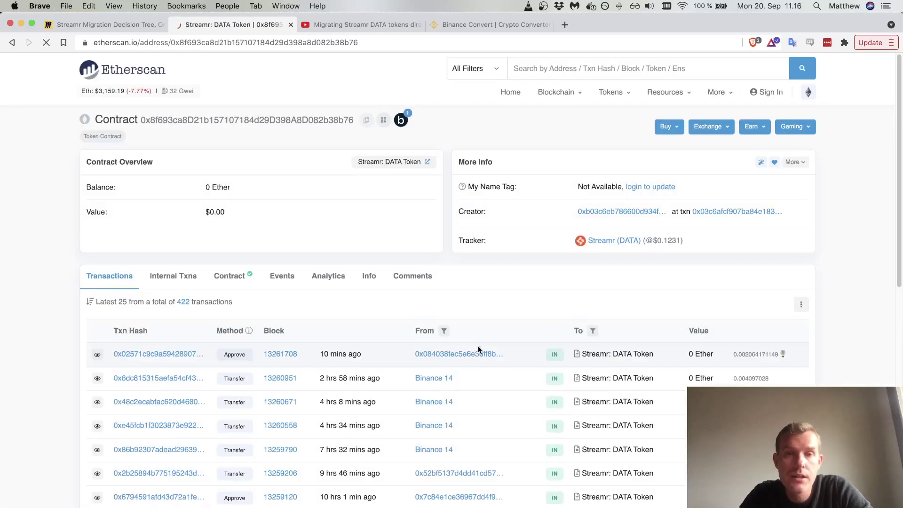
pyautogui.moveTo(610, 92)
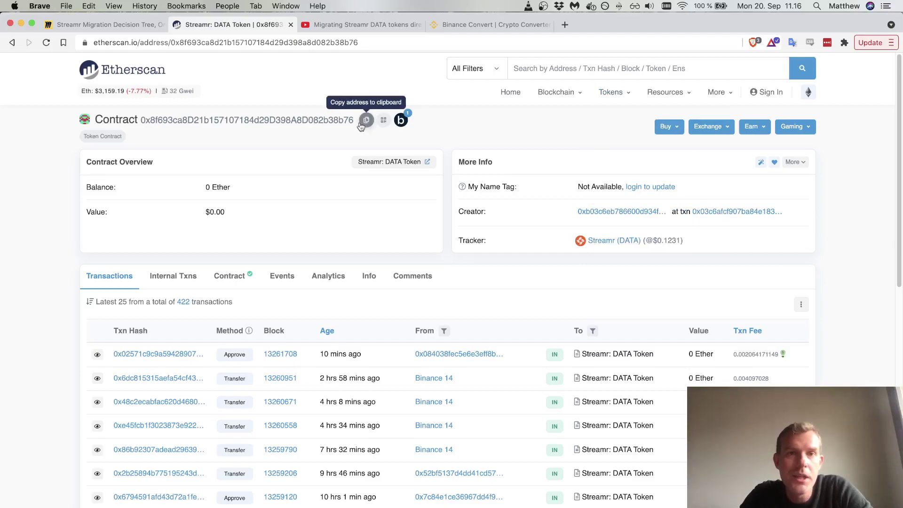
pyautogui.tripleClick(298, 121)
pyautogui.doubleClick(297, 122)
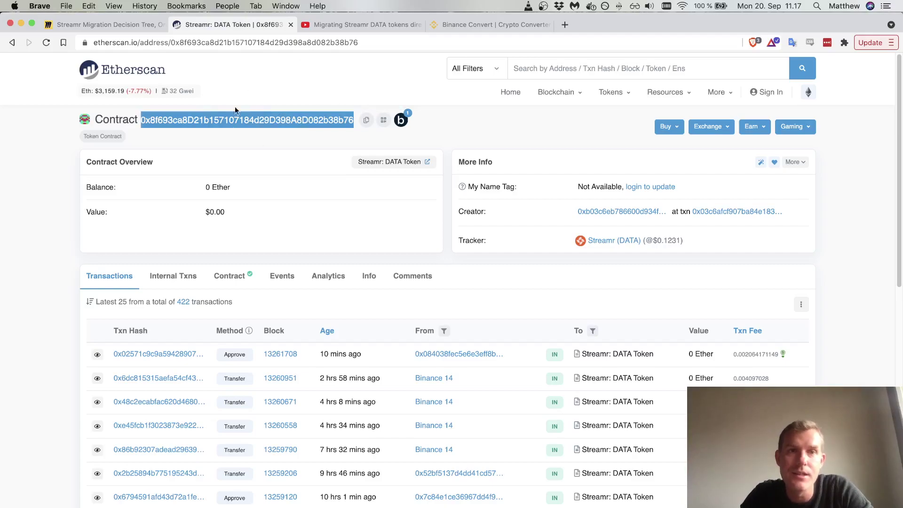
# Back in the Miro decision tree, review the 'It's too expensive to migrate' troubleshooting node.
pyautogui.click(107, 24)
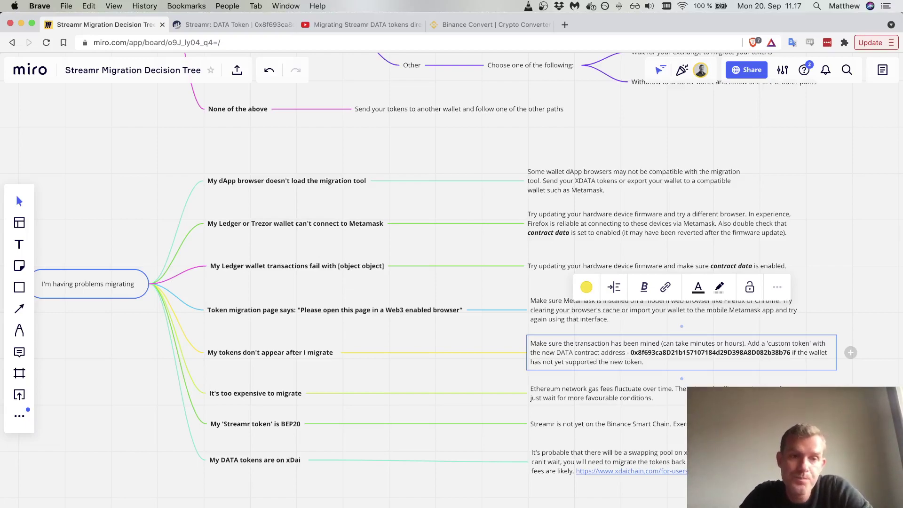
pyautogui.press('Escape')
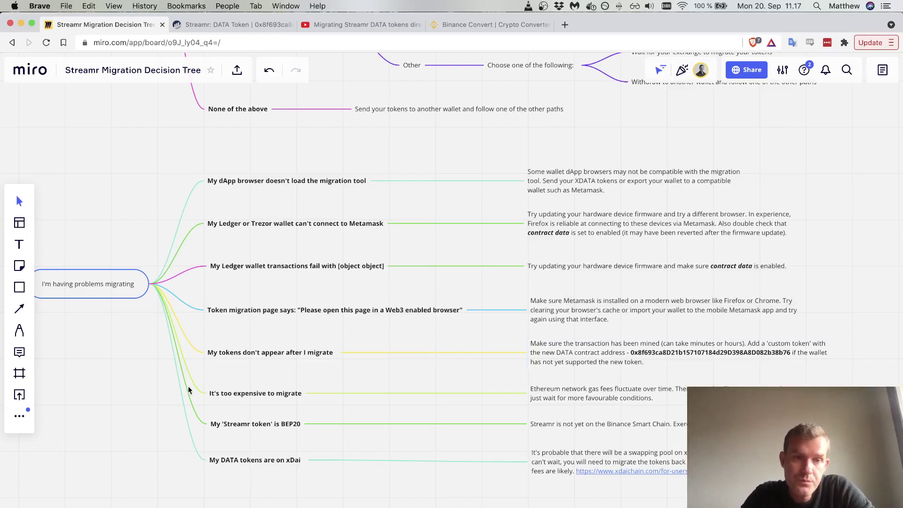
pyautogui.click(237, 396)
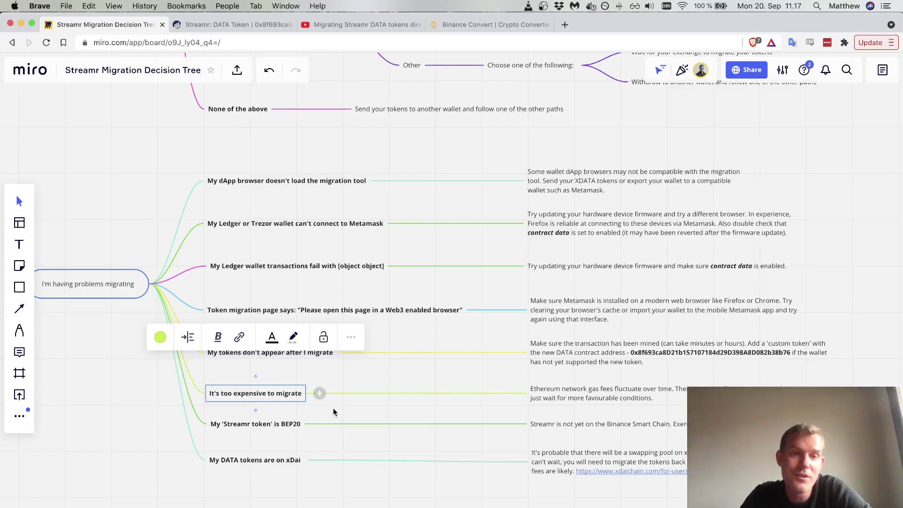
pyautogui.click(330, 502)
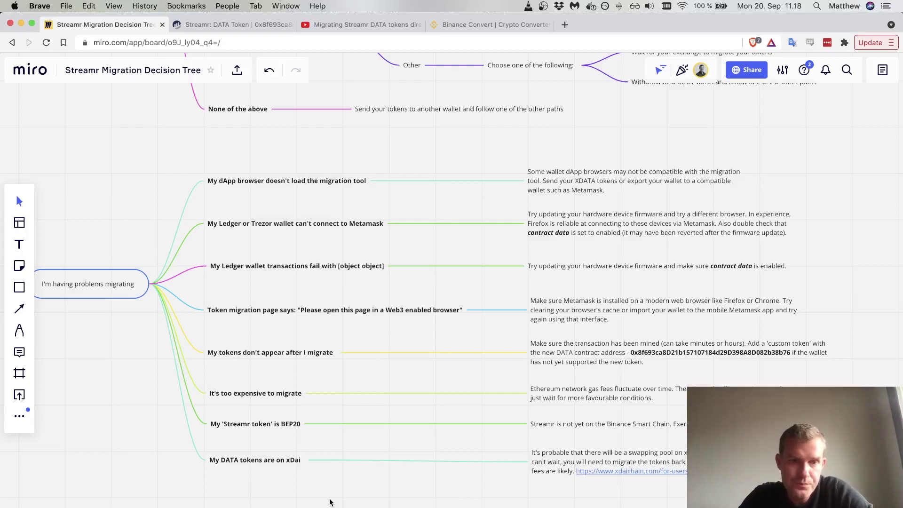
pyautogui.click(272, 424)
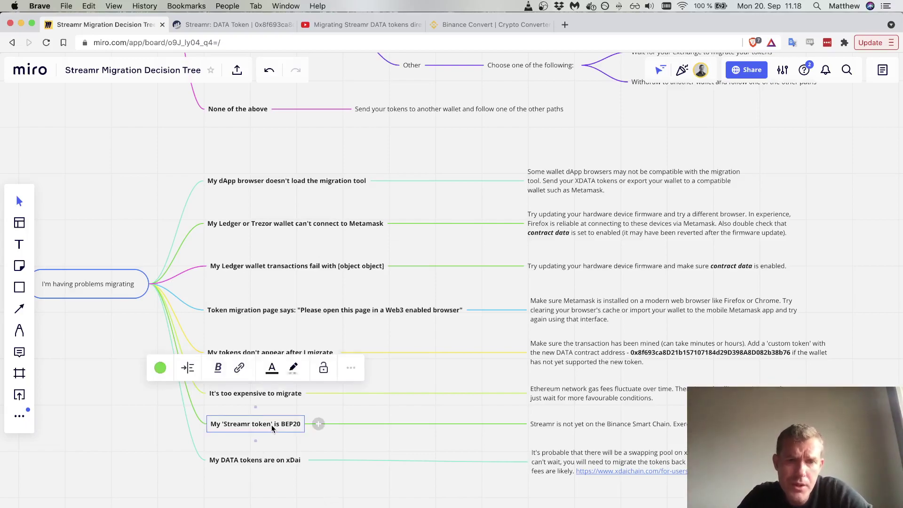
pyautogui.click(370, 496)
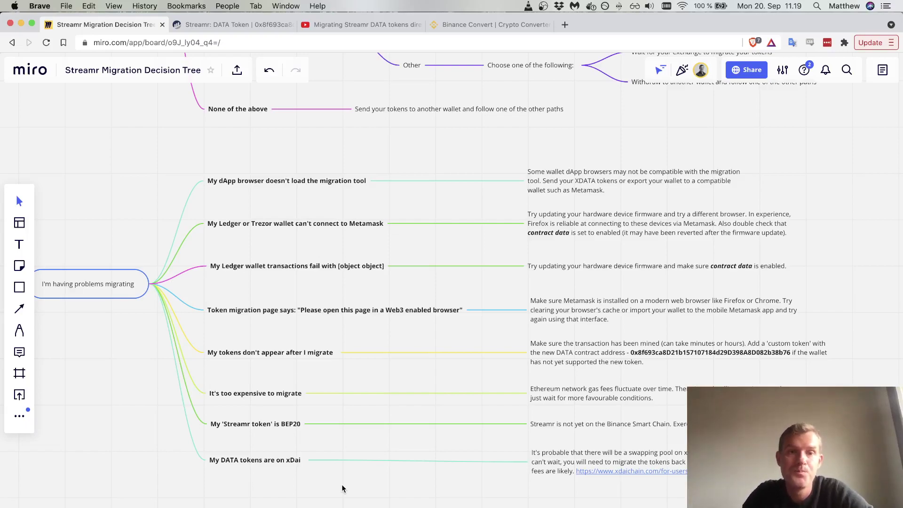
# Scroll and pan the canvas to show all 'Which type of wallet do you use?' branches.
pyautogui.scroll(5, 121, 372)
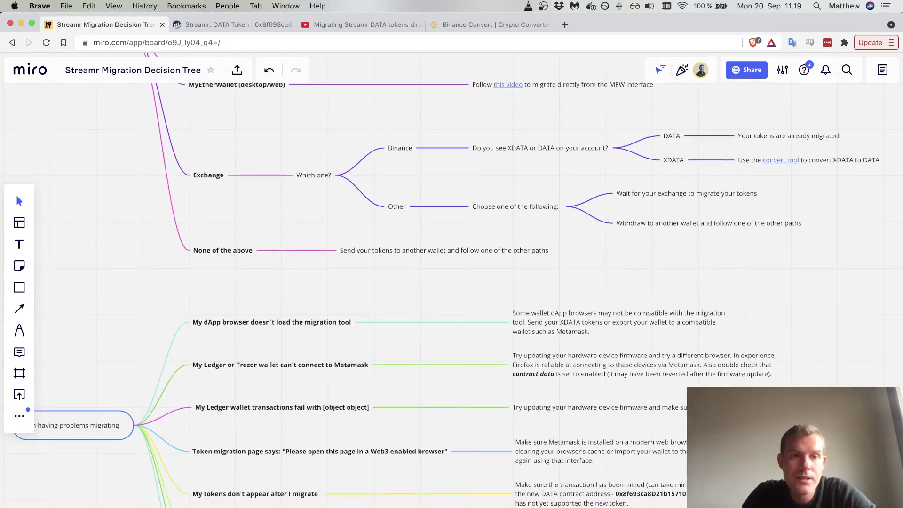
pyautogui.scroll(5, 127, 359)
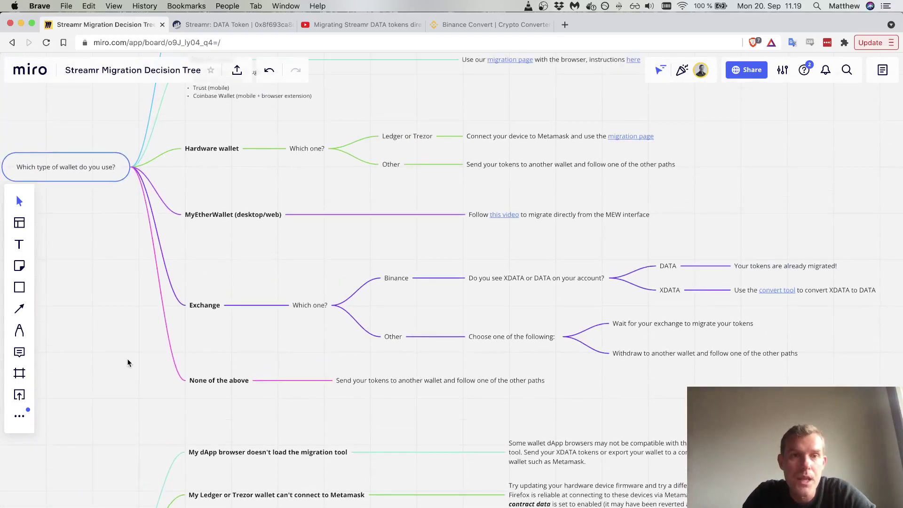
pyautogui.scroll(3, 127, 358)
pyautogui.moveTo(107, 366); pyautogui.dragTo(186, 364)
pyautogui.scroll(-3, 185, 362)
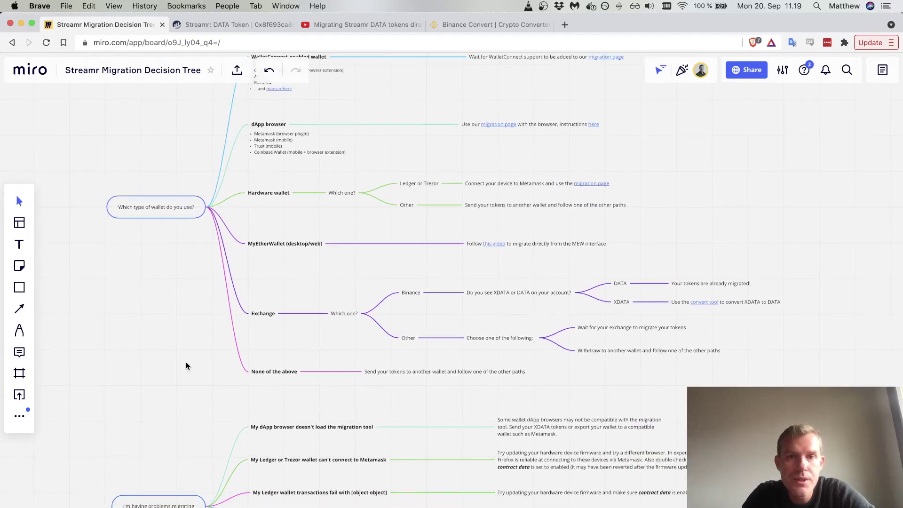
pyautogui.scroll(-2, 186, 362)
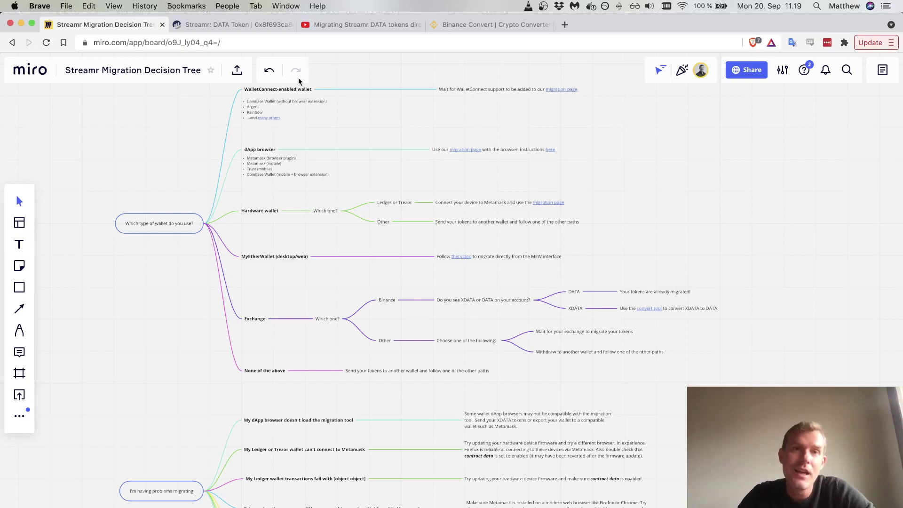
# Switch to the Streamr: DATA Token Etherscan tab and clear the address selection.
pyautogui.click(243, 26)
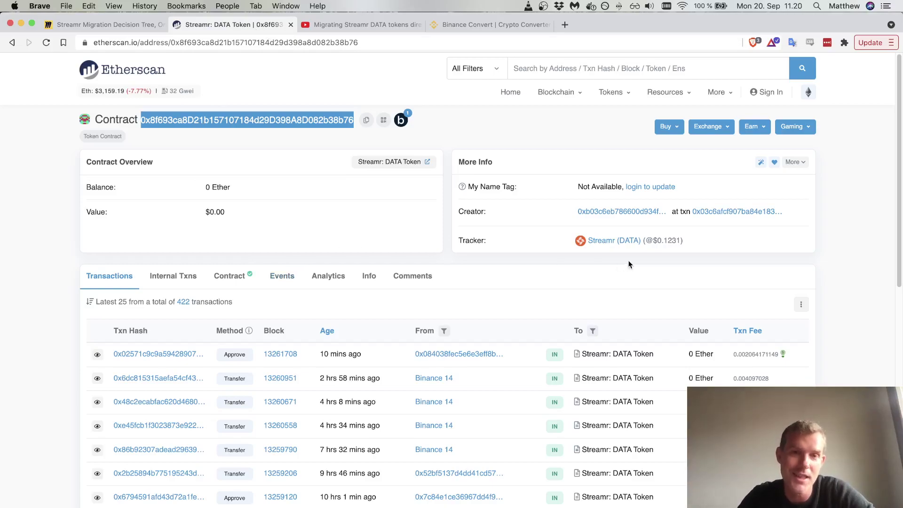
pyautogui.click(854, 252)
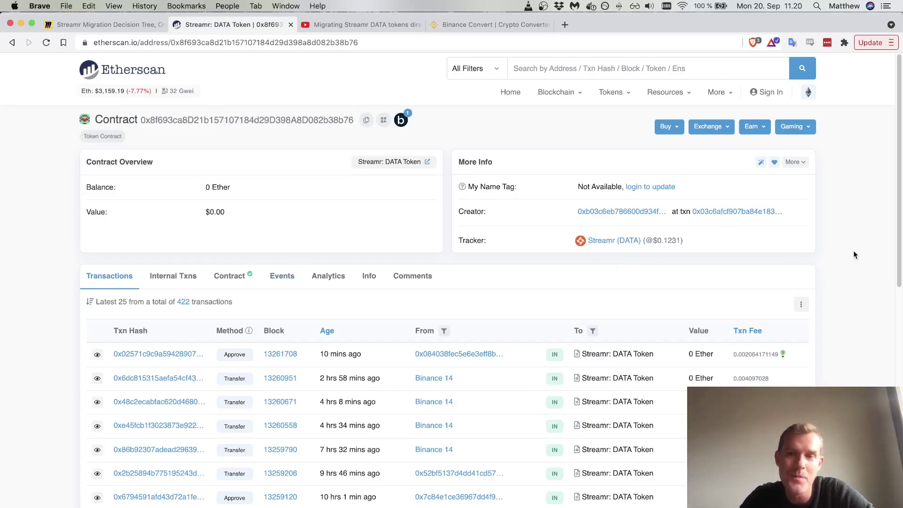